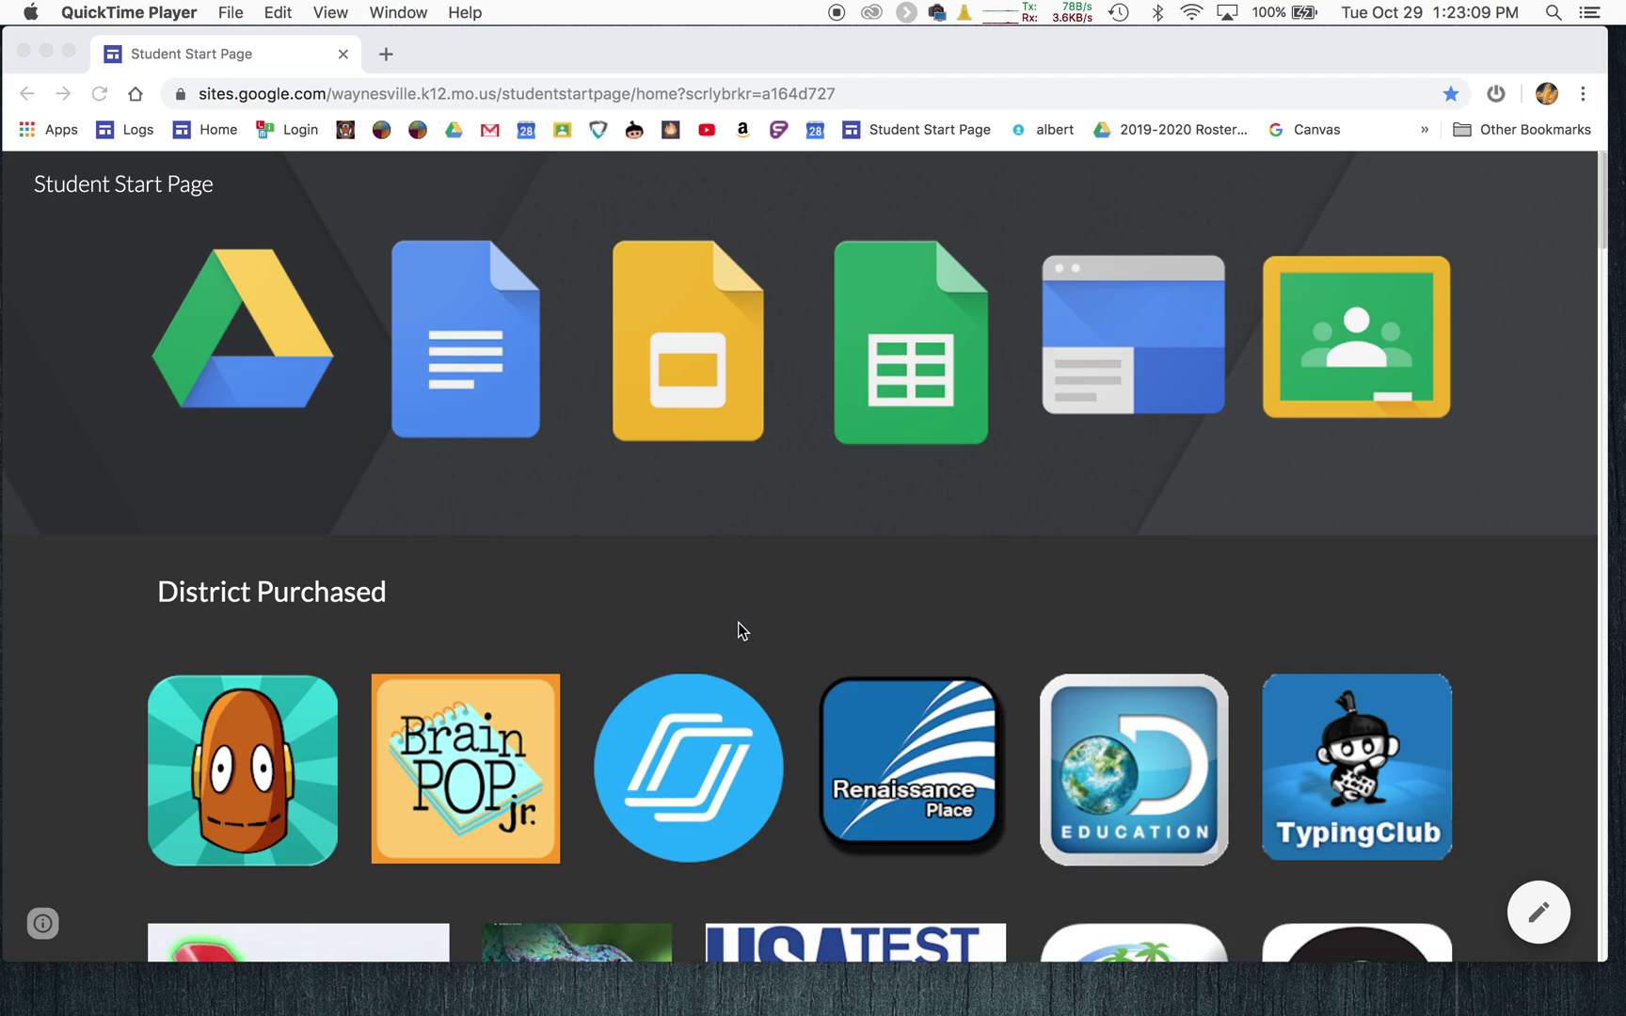
Step: Open a new MindMup map from the Student Start Page and label its central node "Things I like about Fall"
{"action": "scroll", "coordinate": [737, 623], "scroll_direction": "down", "scroll_amount": 6}
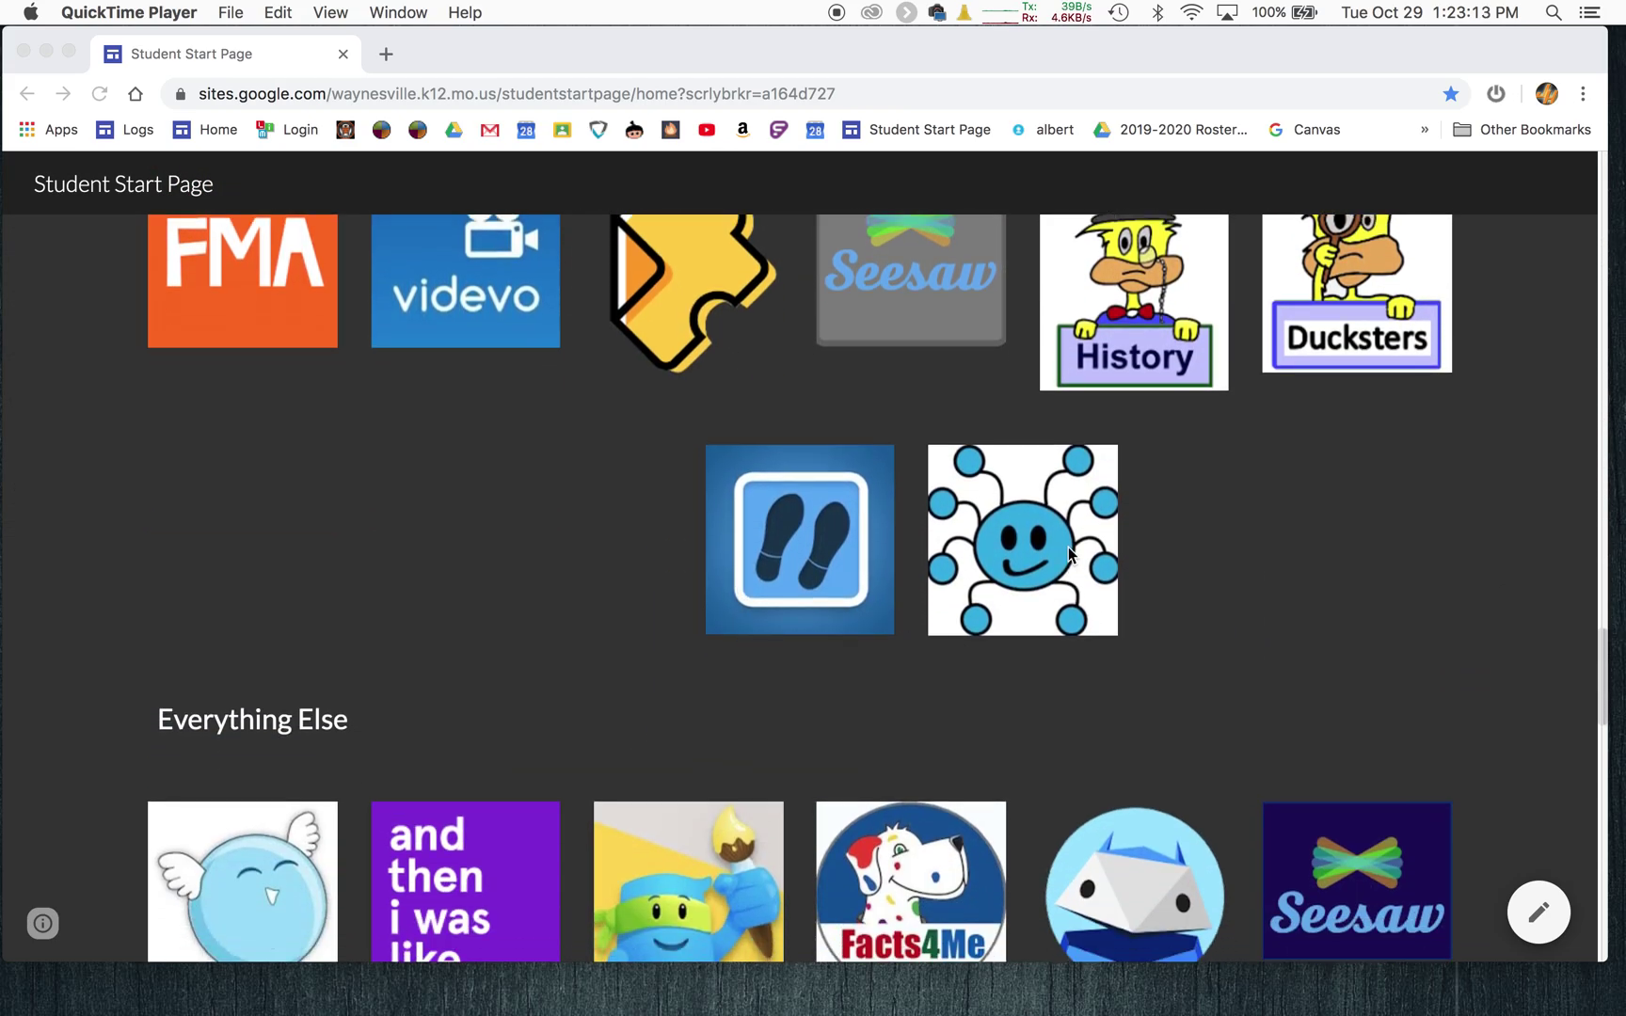
{"action": "left_click", "coordinate": [1016, 522]}
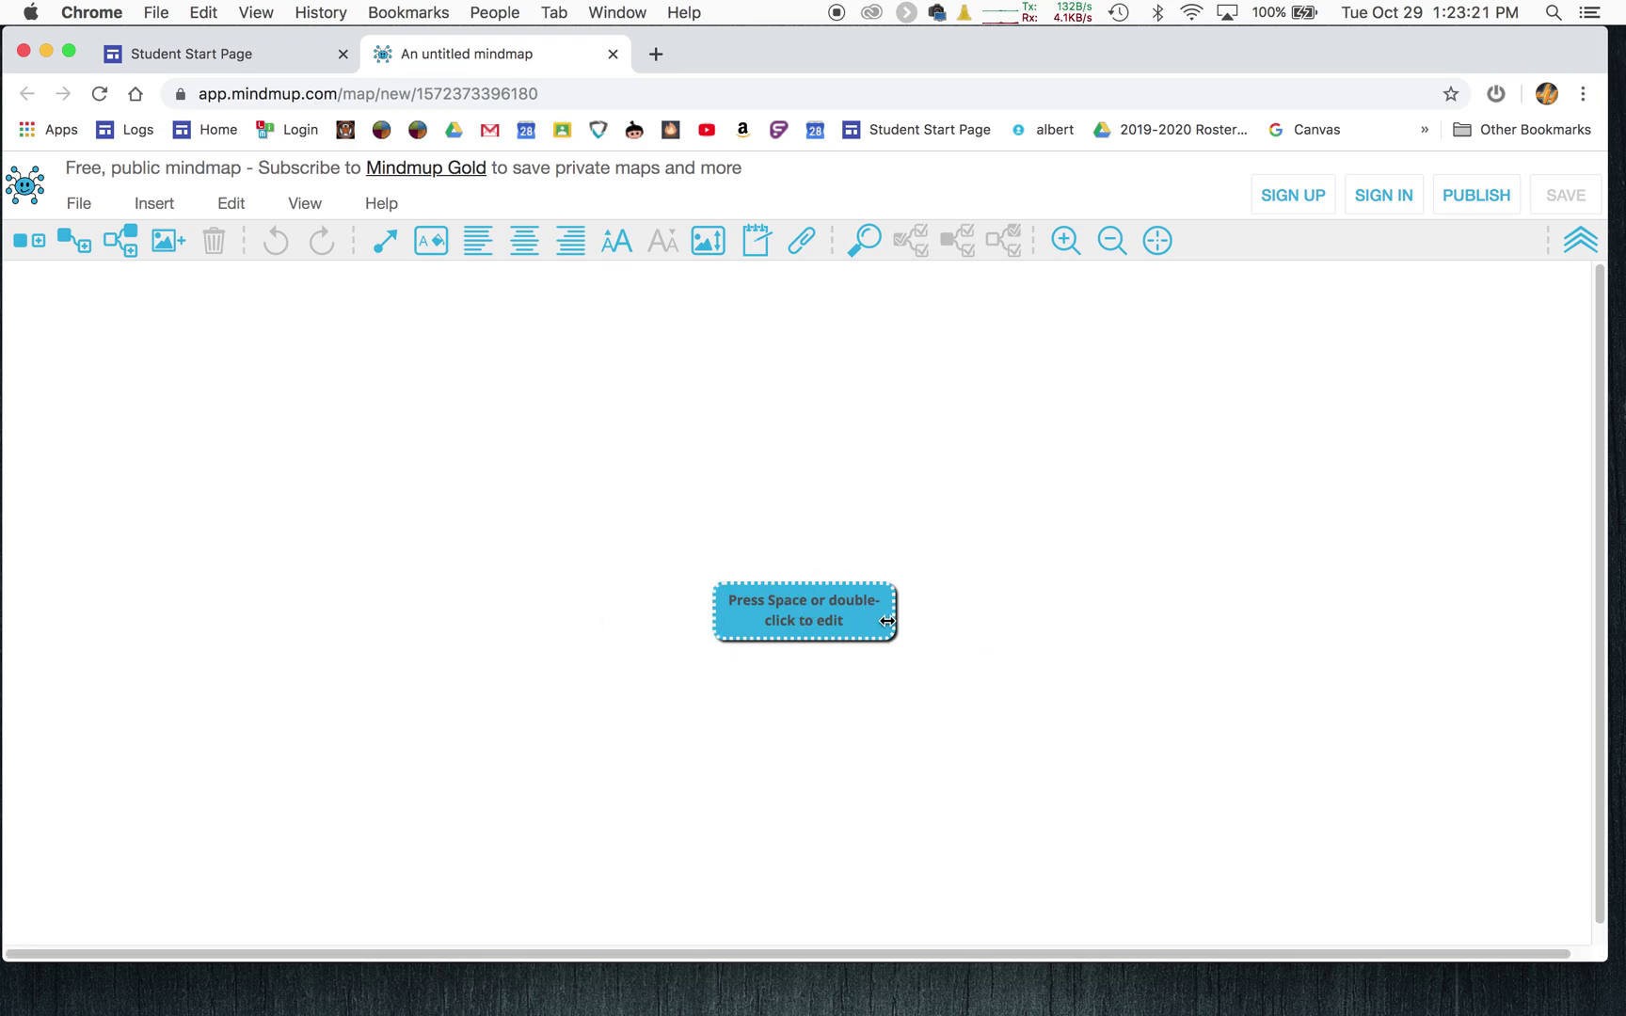
{"action": "left_click", "coordinate": [811, 601]}
{"action": "double_click", "coordinate": [814, 607]}
{"action": "type", "text": "Things I"}
{"action": "type", "text": " lin"}
{"action": "type", "text": "e about"}
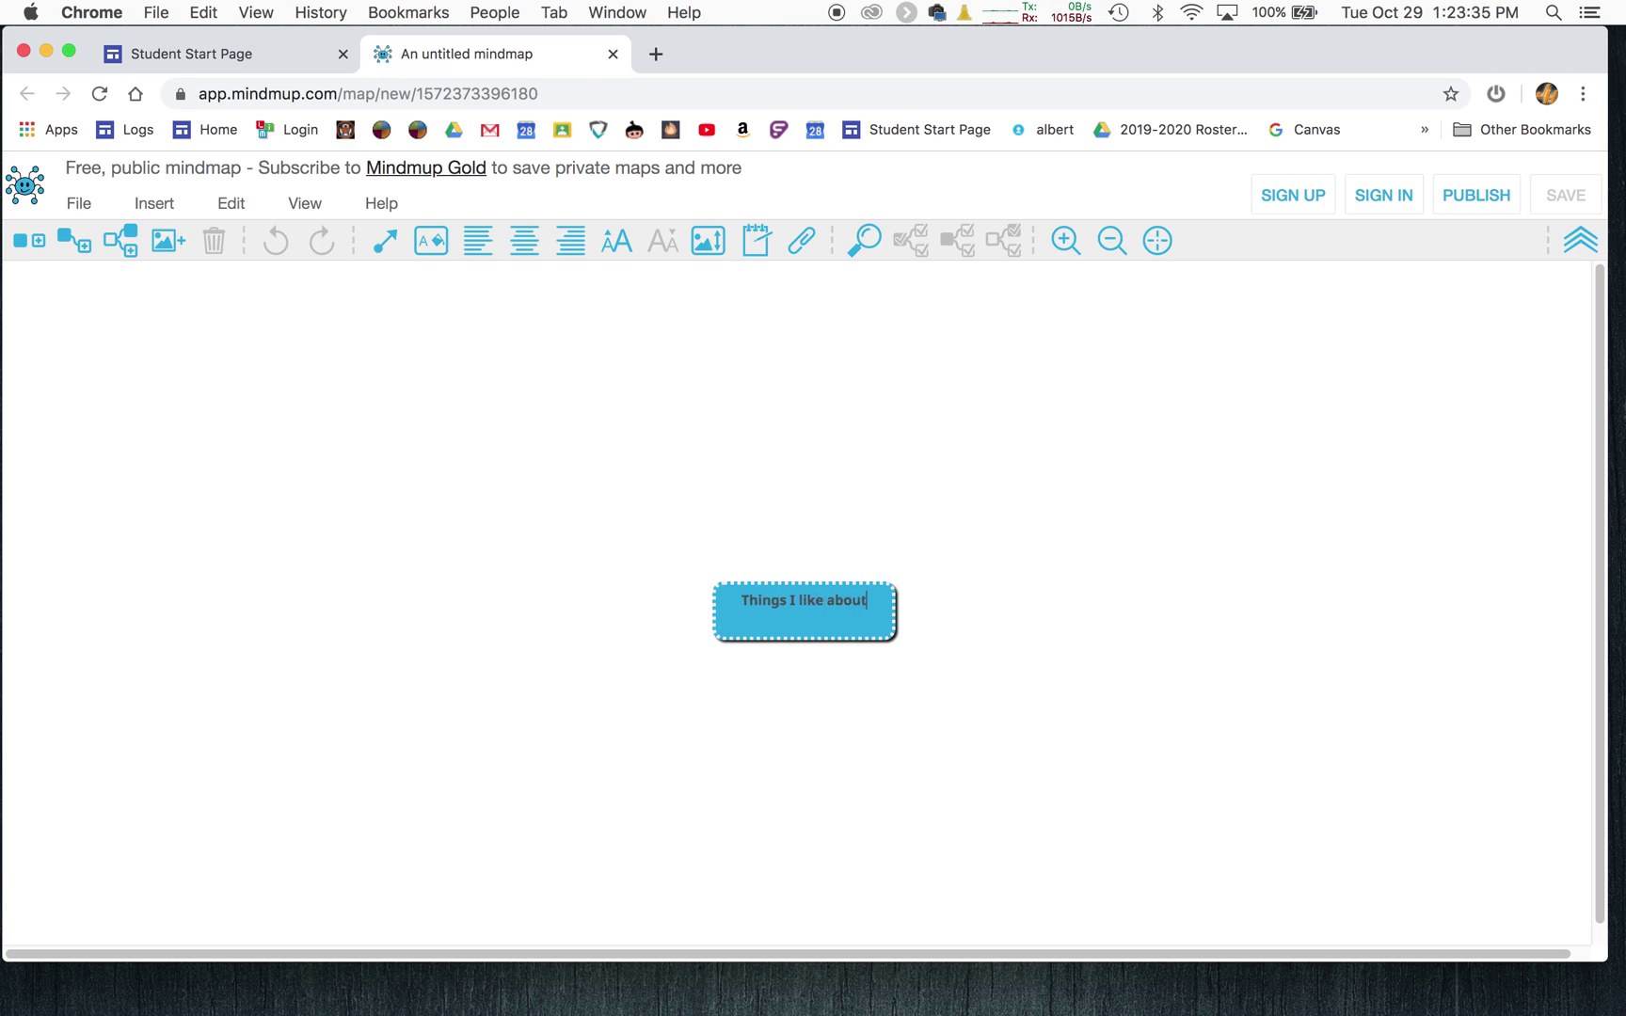
{"action": "type", "text": " Fall"}
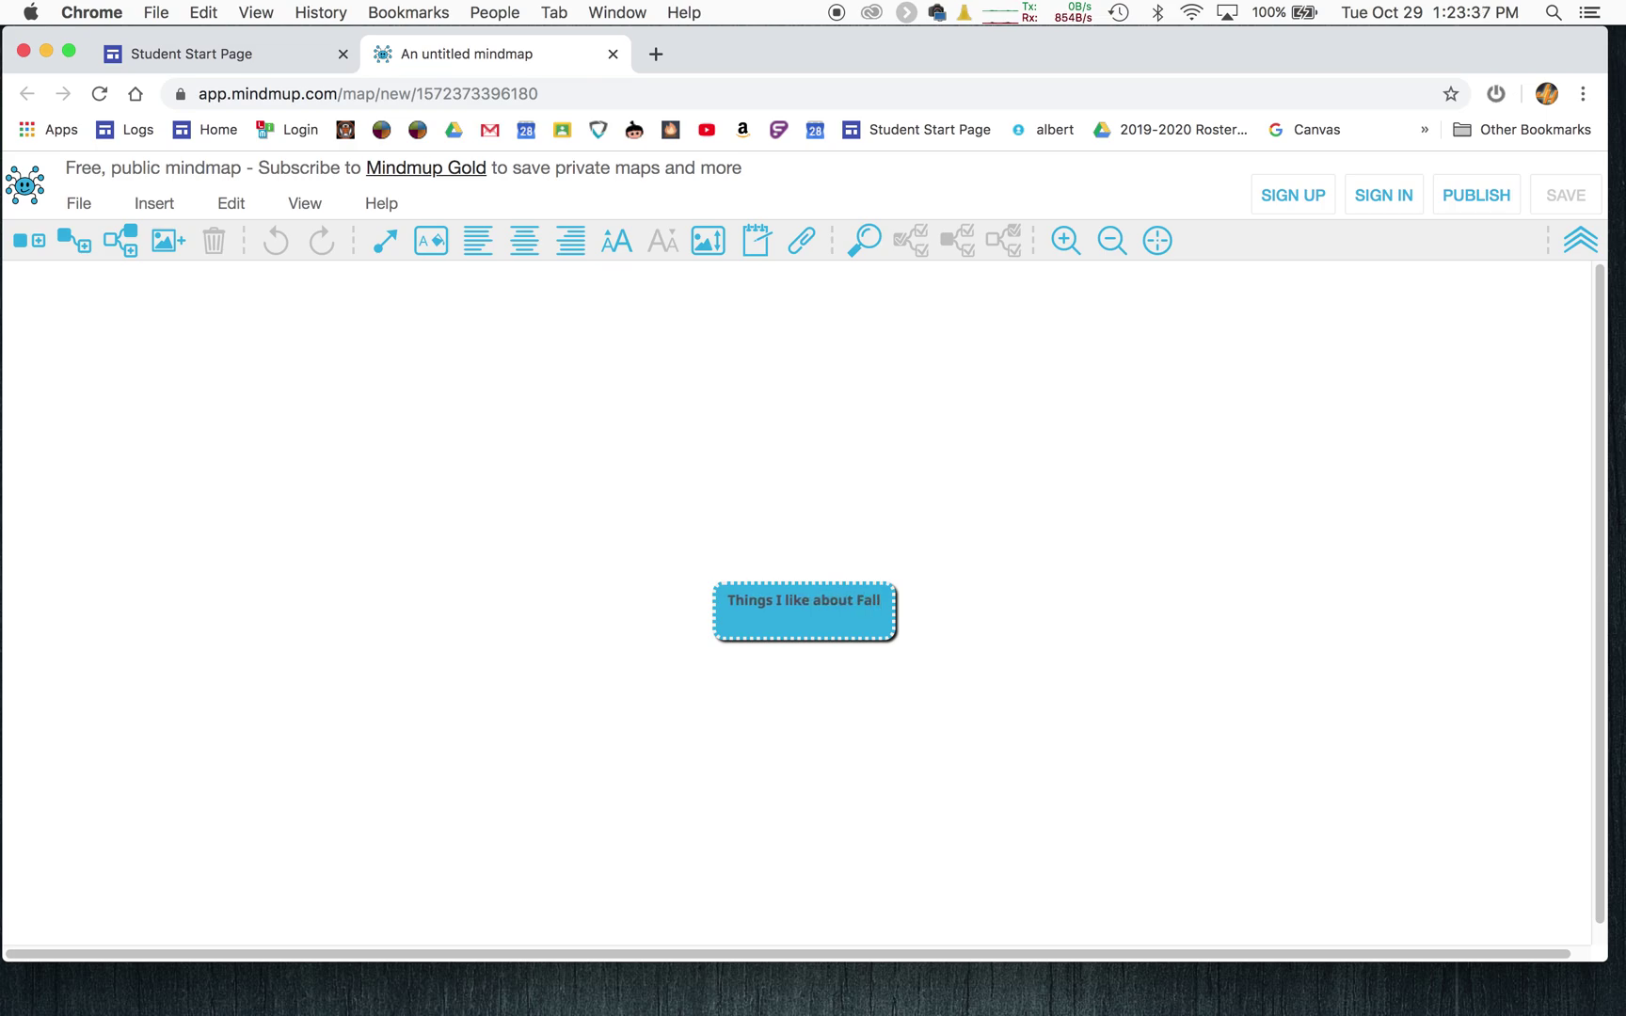
{"action": "key", "text": "Return"}
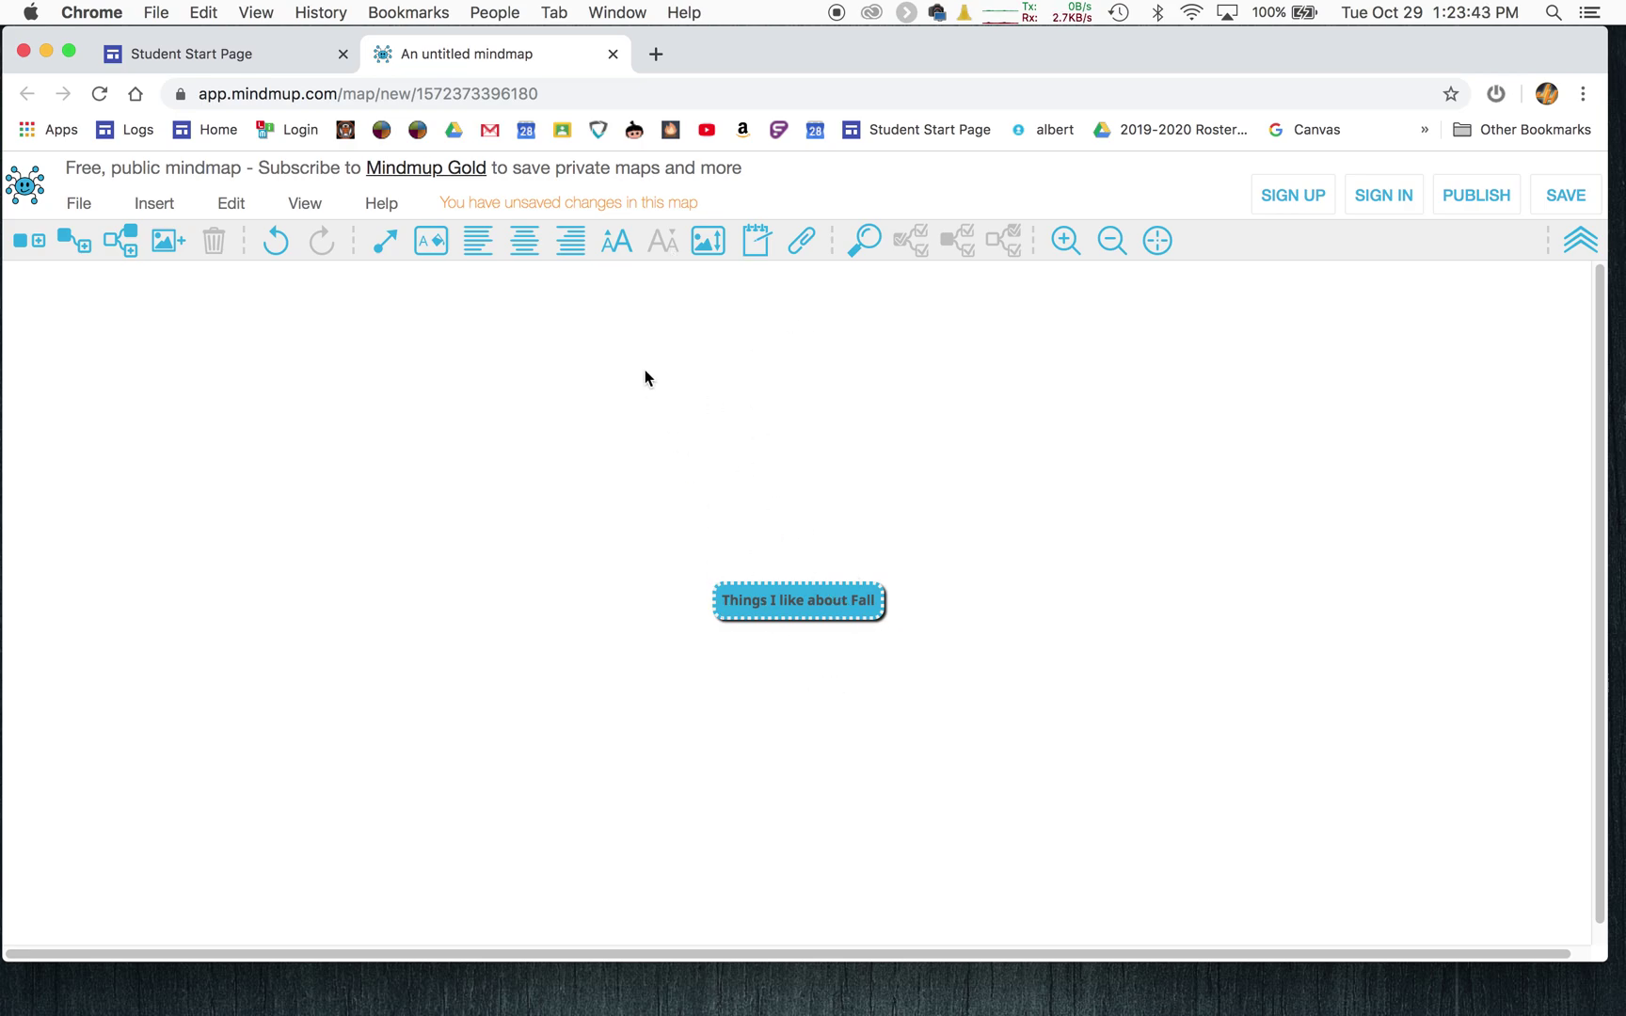
Step: Enlarge the text of the central "Things I like about Fall" node by four size increments
{"action": "left_click", "coordinate": [618, 247]}
{"action": "left_click", "coordinate": [618, 247]}
{"action": "left_click", "coordinate": [618, 246]}
{"action": "left_click", "coordinate": [618, 246]}
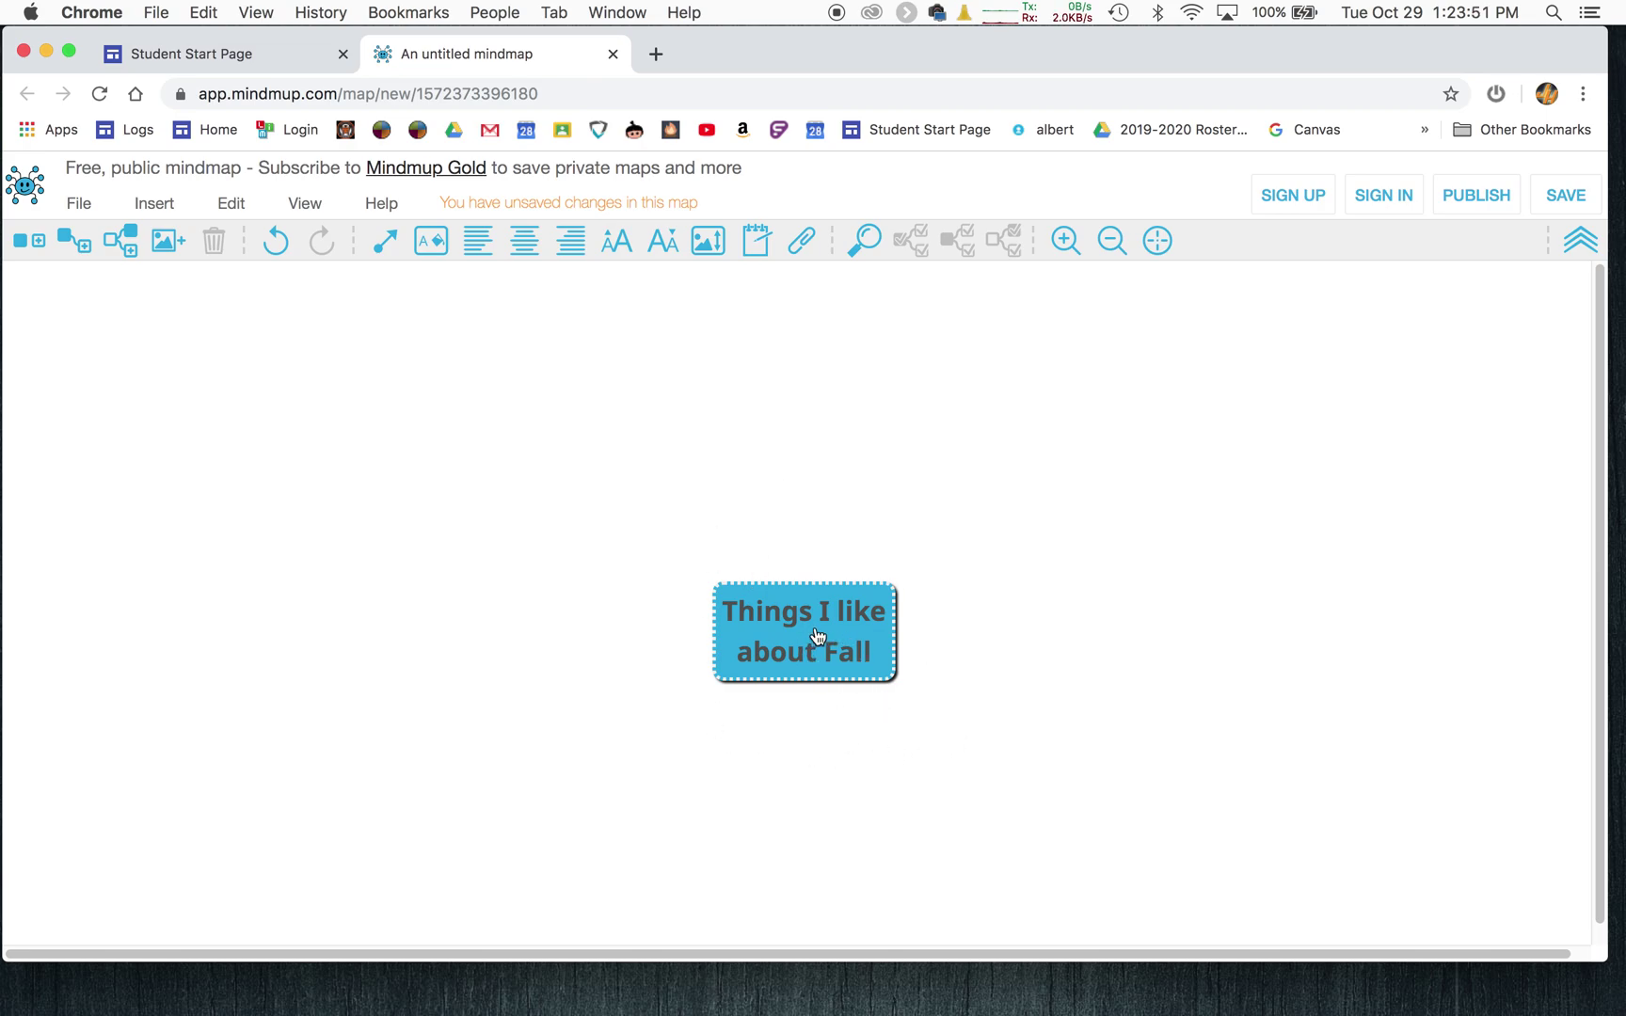
Step: Change the central node's background color to bright green
{"action": "left_click", "coordinate": [432, 246]}
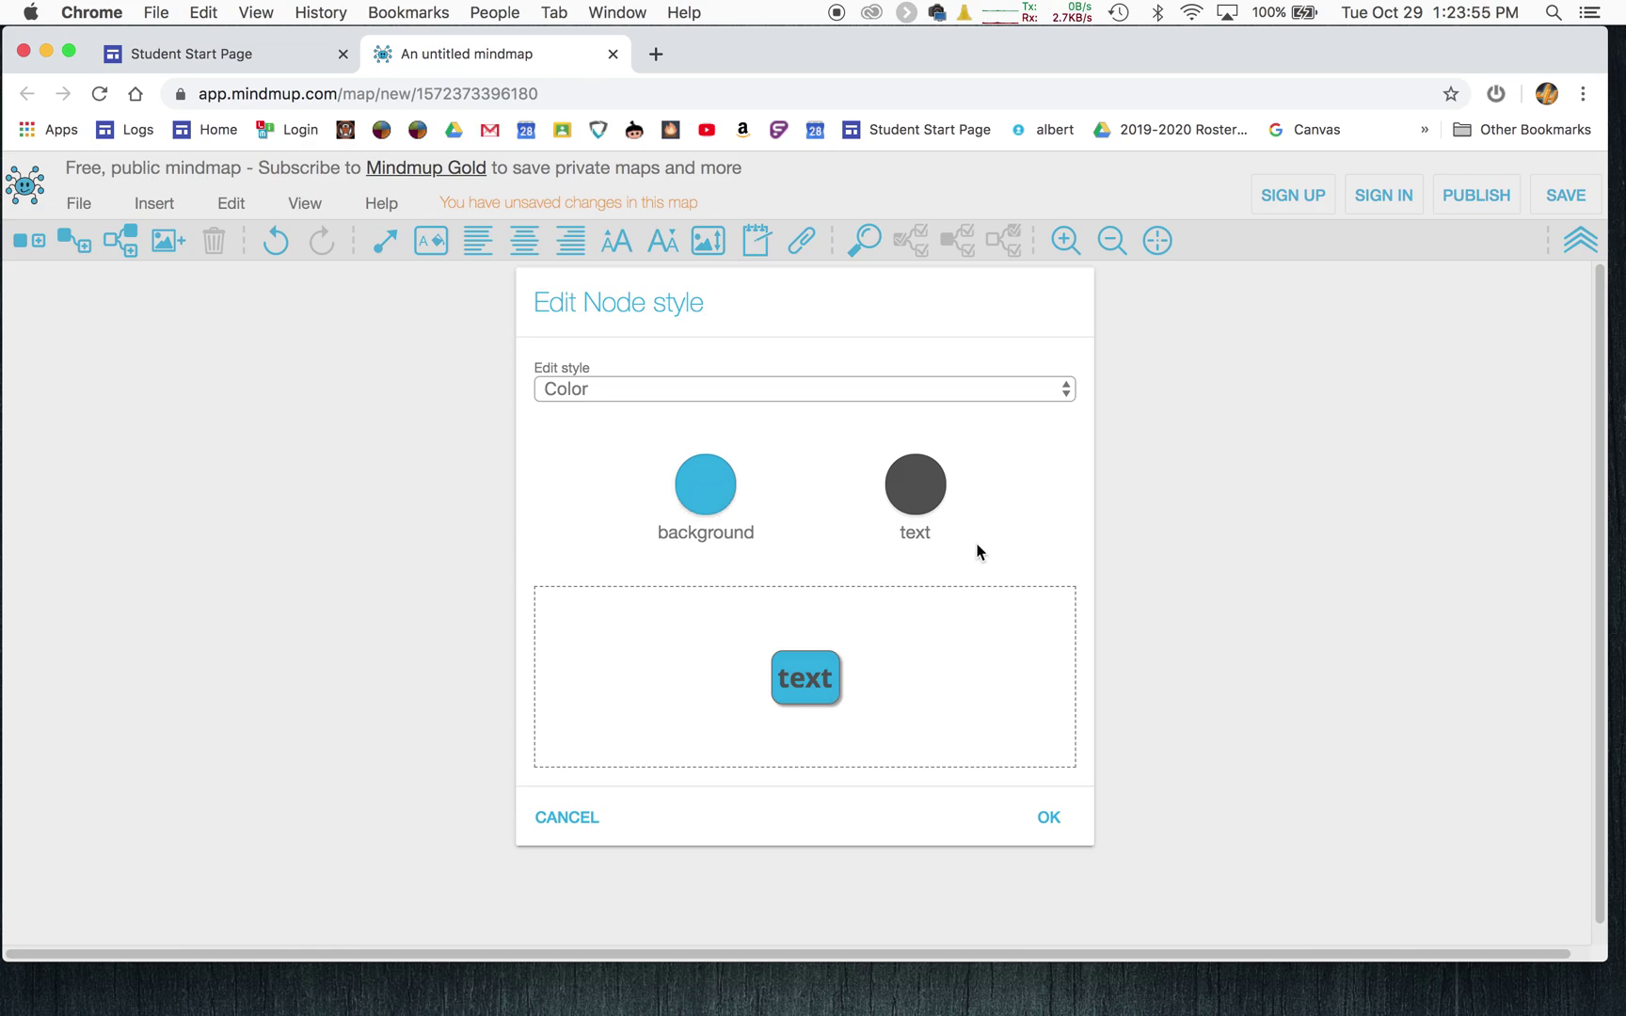
{"action": "left_click", "coordinate": [722, 506]}
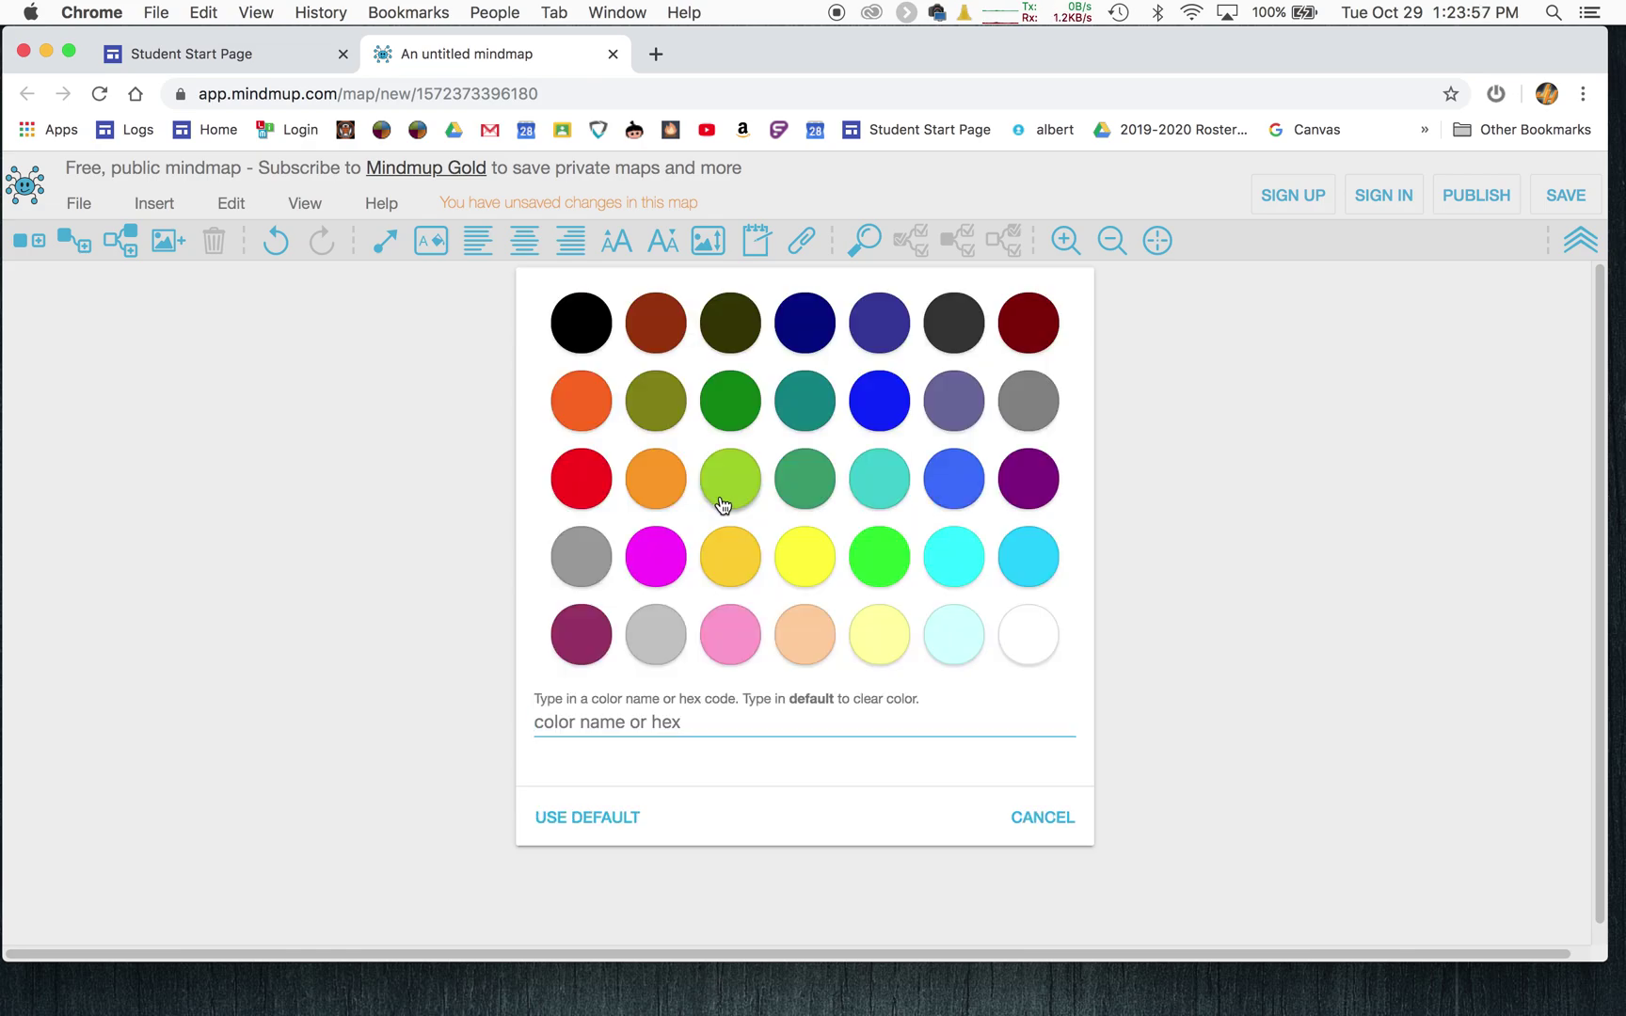
{"action": "left_click", "coordinate": [879, 556]}
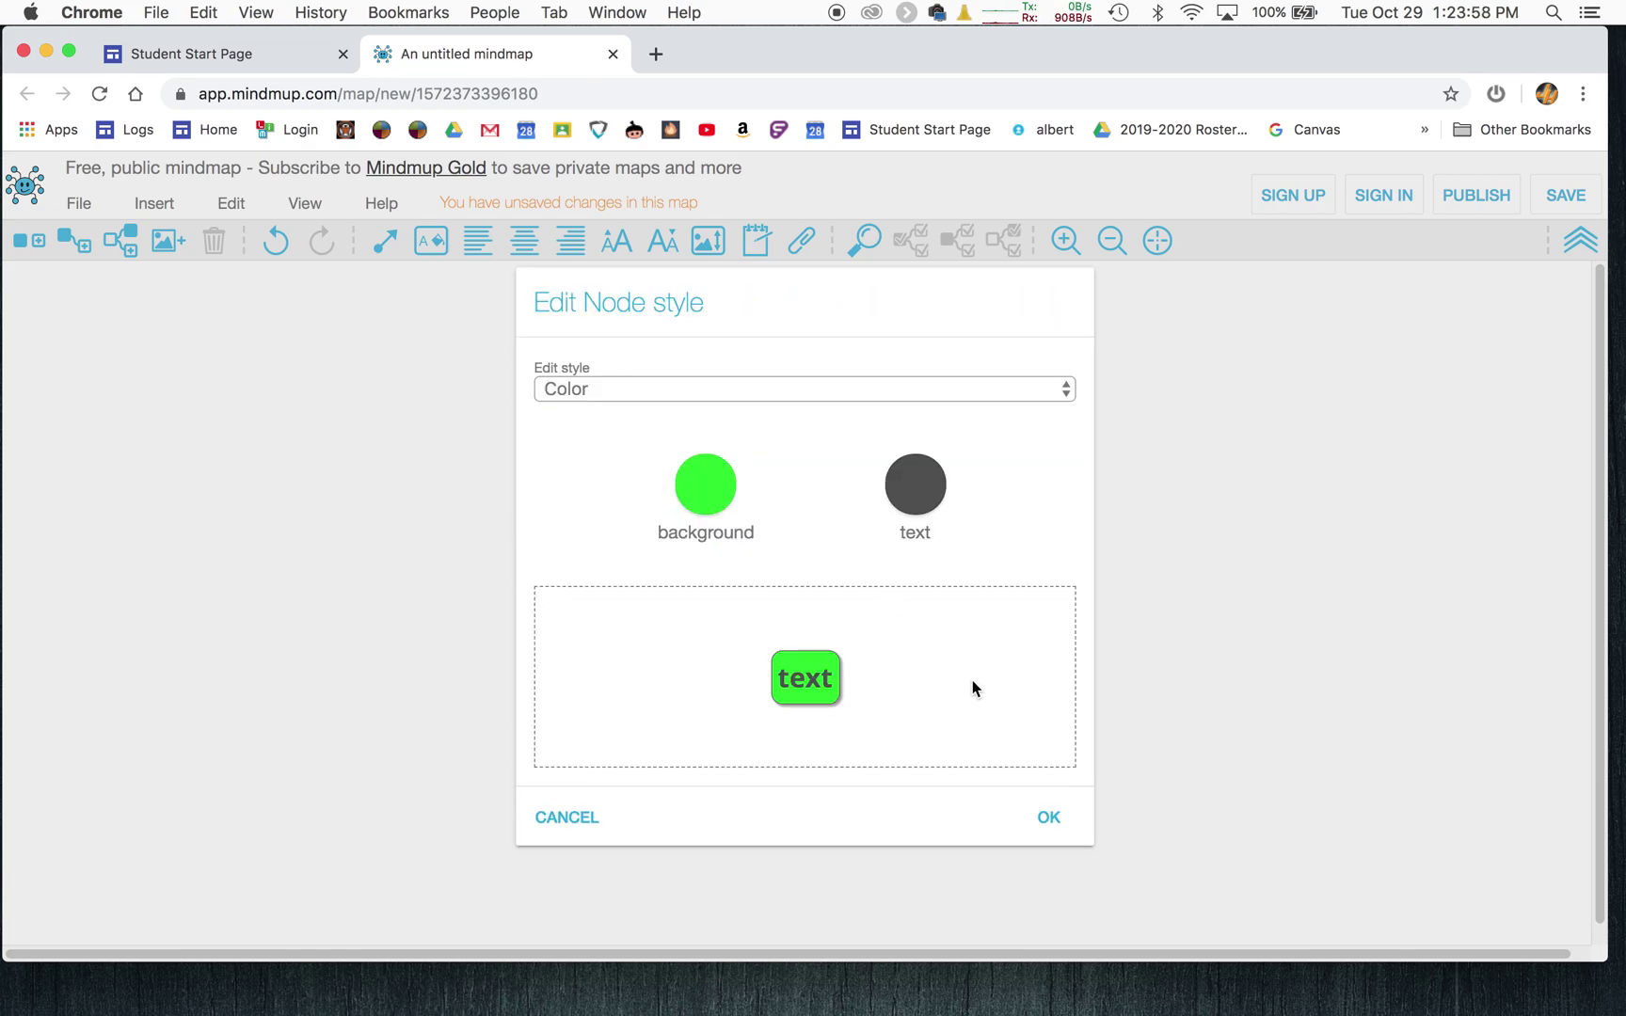
{"action": "left_click", "coordinate": [1077, 817]}
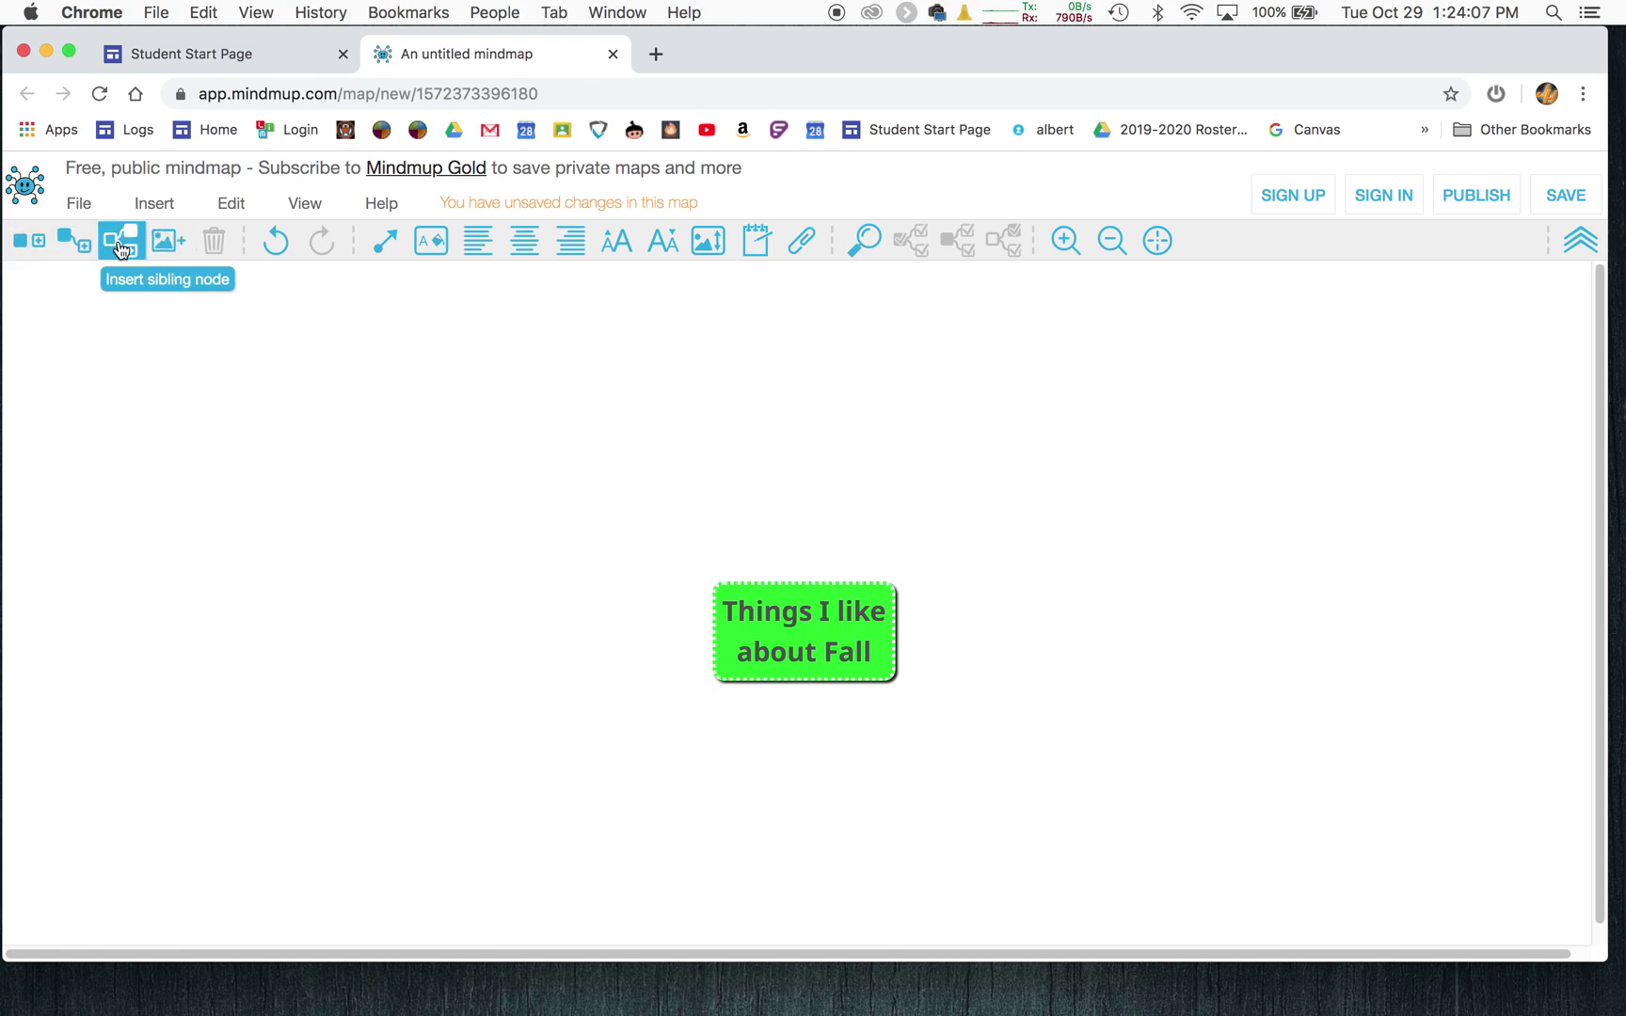
Step: Add a separate, unconnected root node labelled "name" and place it well above and to the right of the central node
{"action": "left_click", "coordinate": [44, 247]}
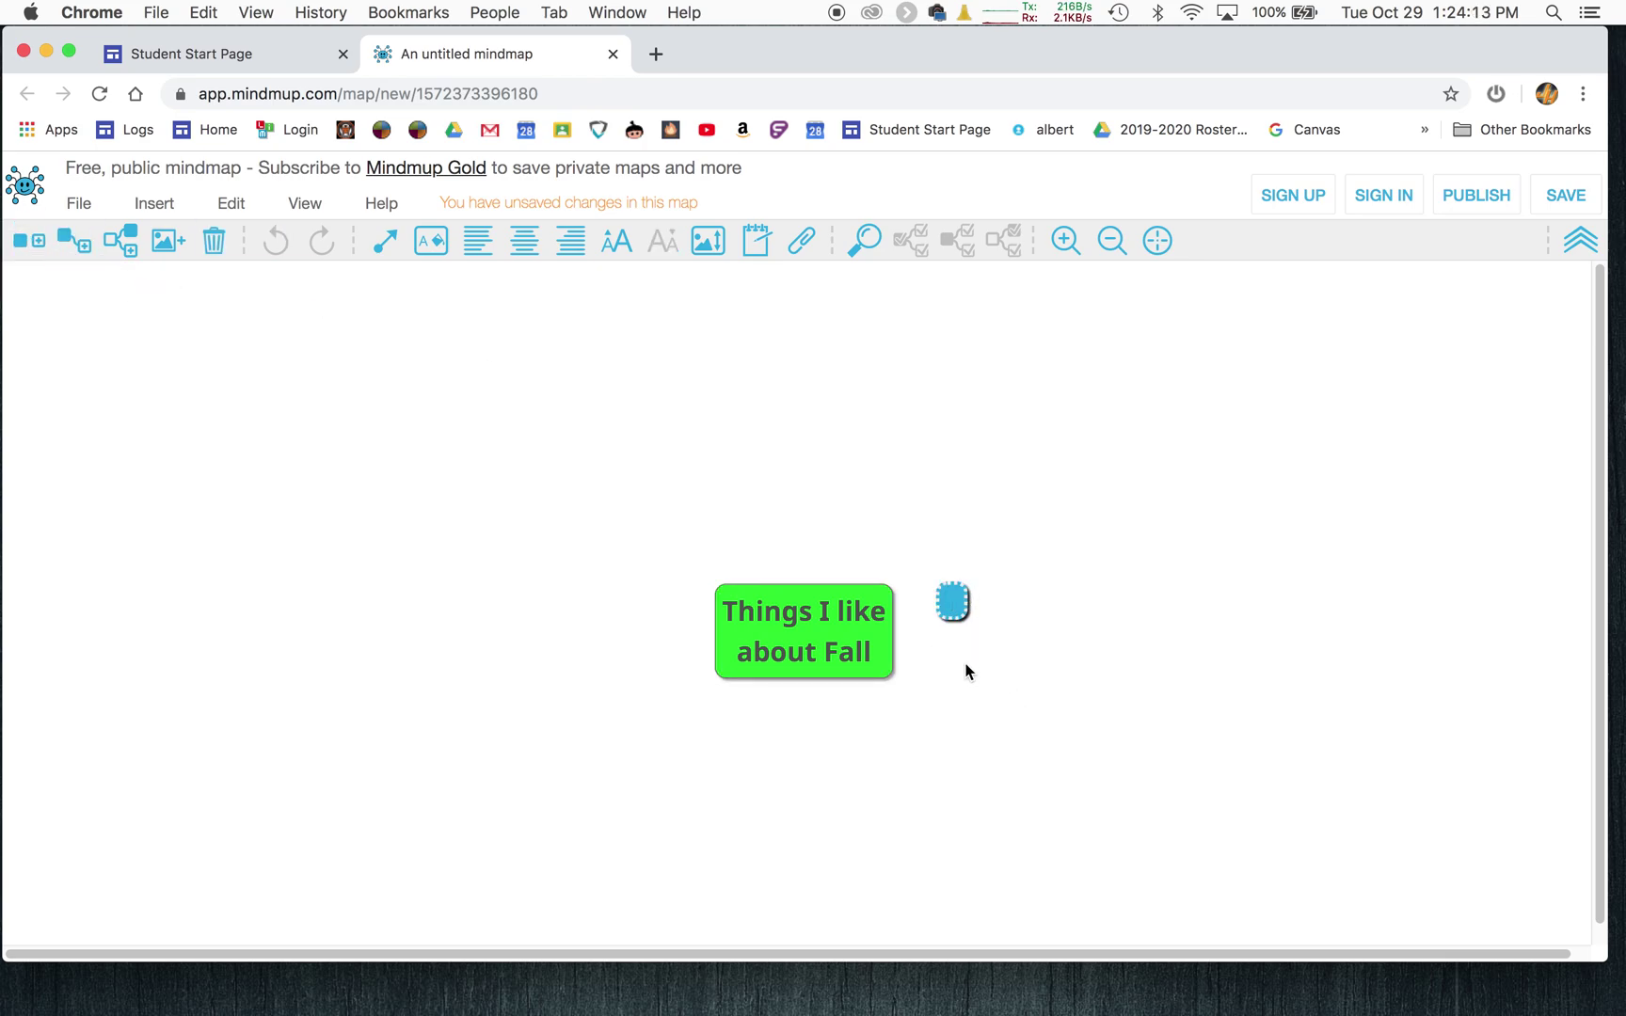
{"action": "type", "text": "name"}
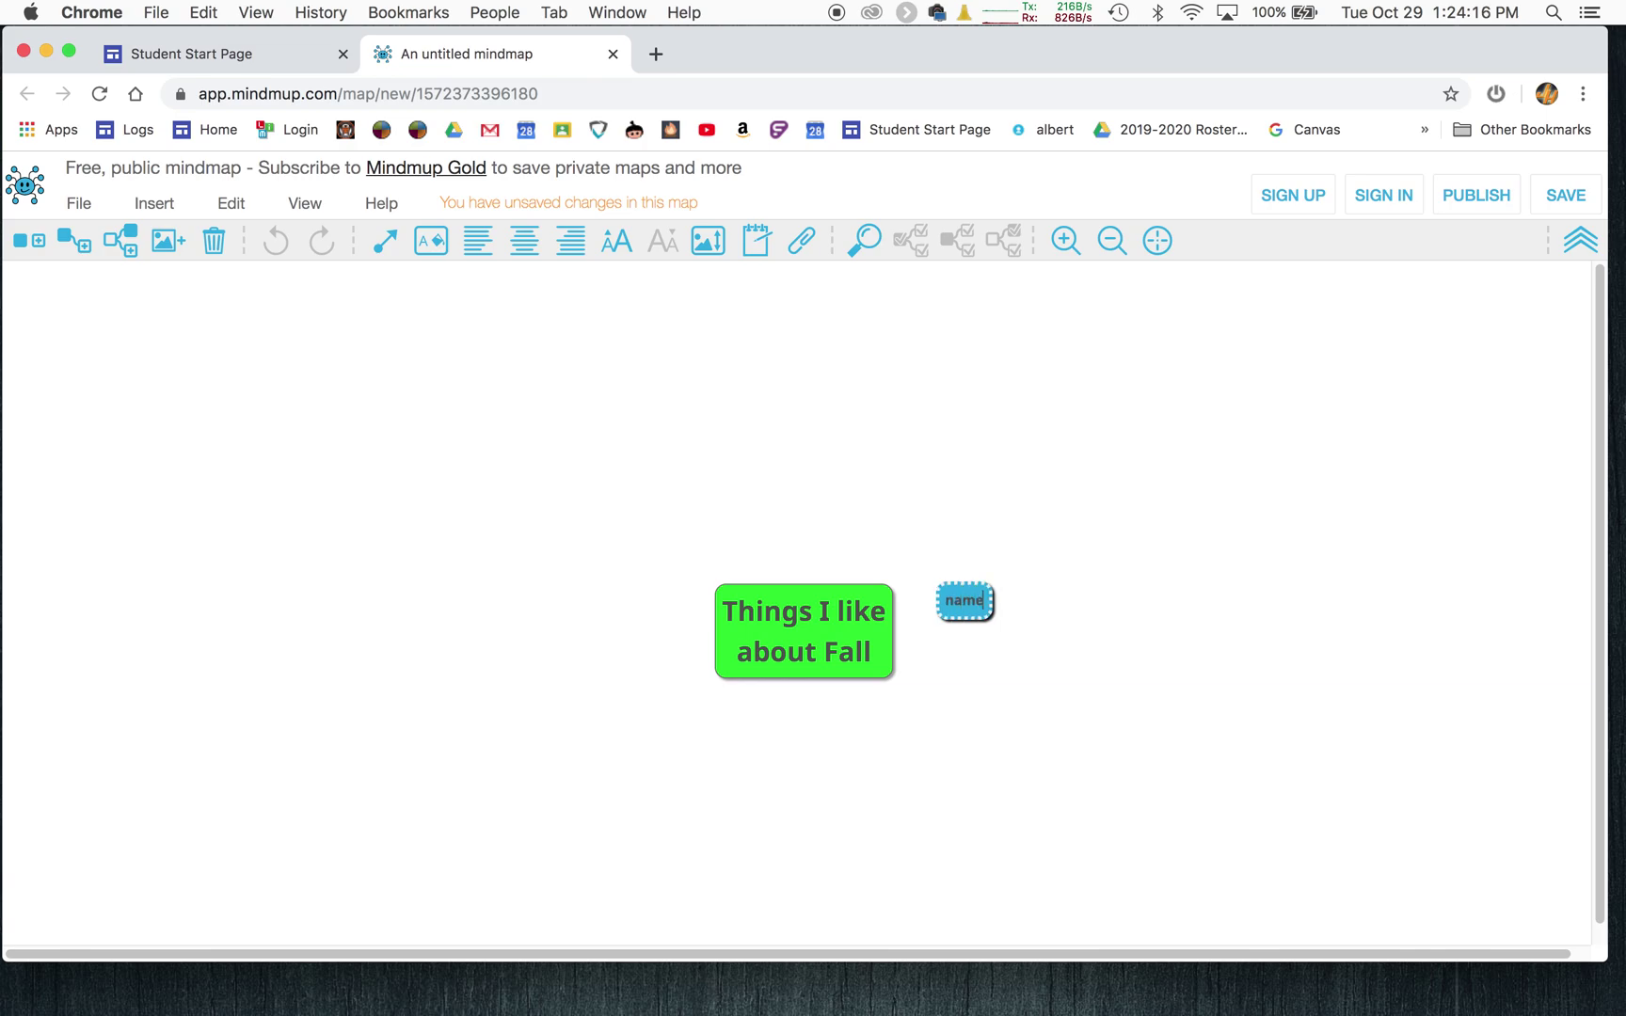
{"action": "left_click", "coordinate": [970, 593]}
{"action": "left_click_drag", "start_coordinate": [973, 594], "coordinate": [1255, 346]}
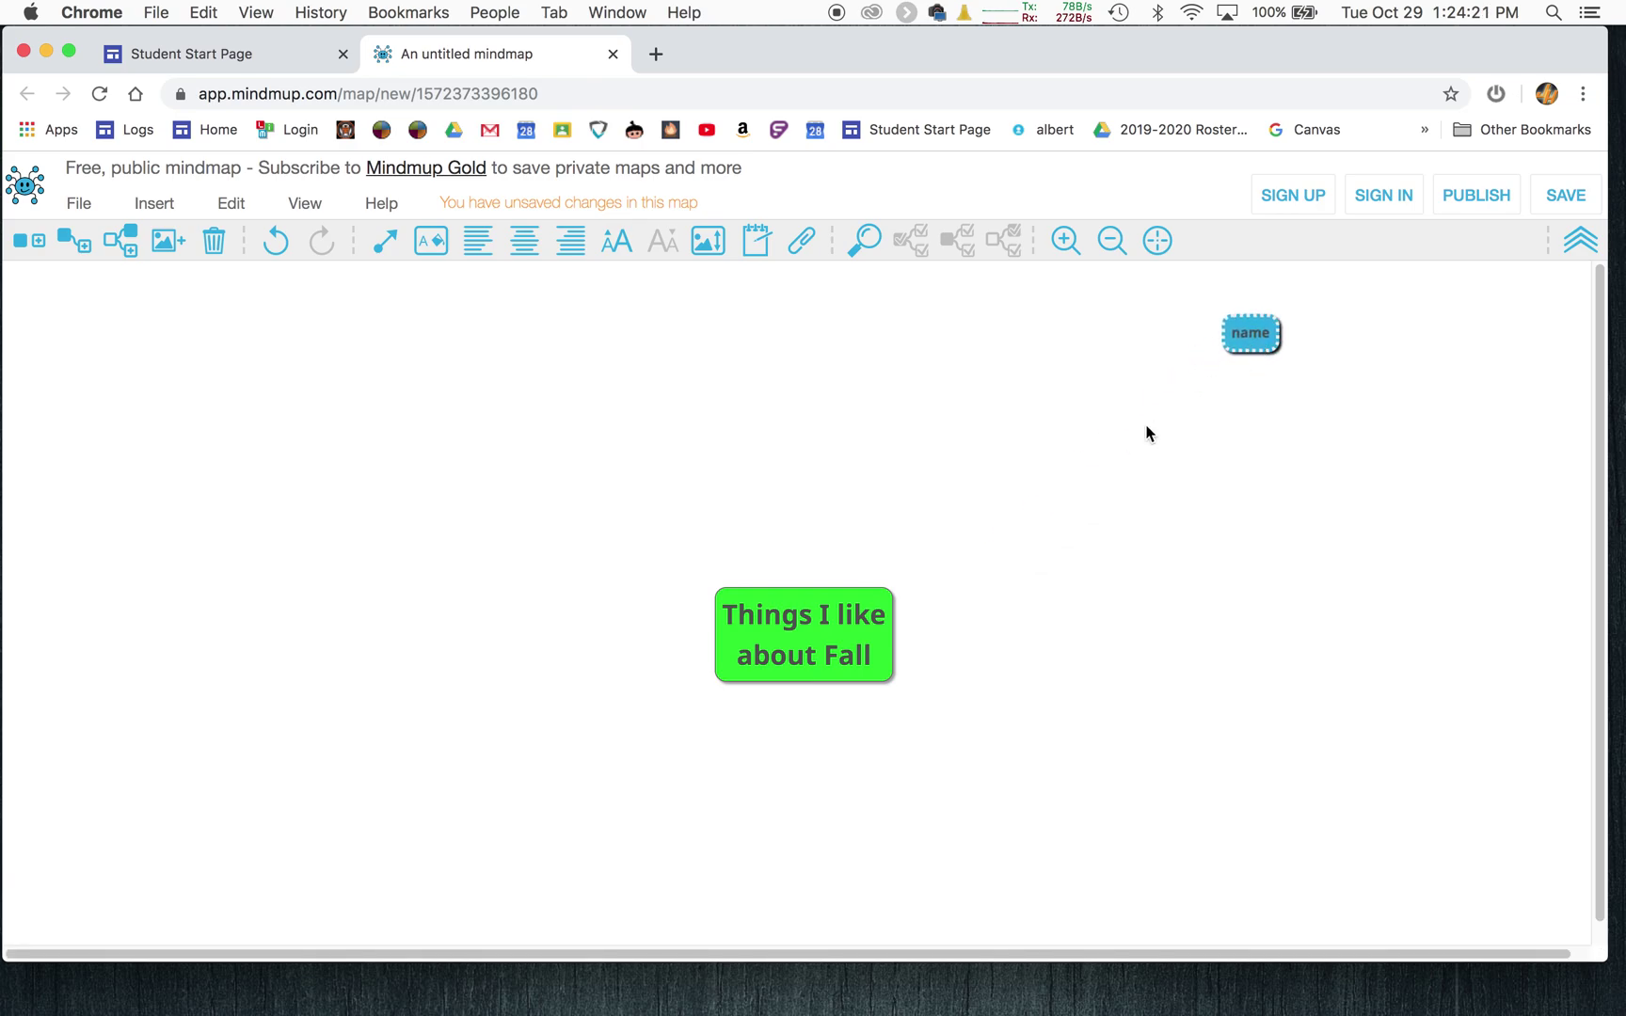
Step: Add two child nodes to the central topic, labelled "Thanksgiving" and "leaves change color"
{"action": "left_click", "coordinate": [806, 650]}
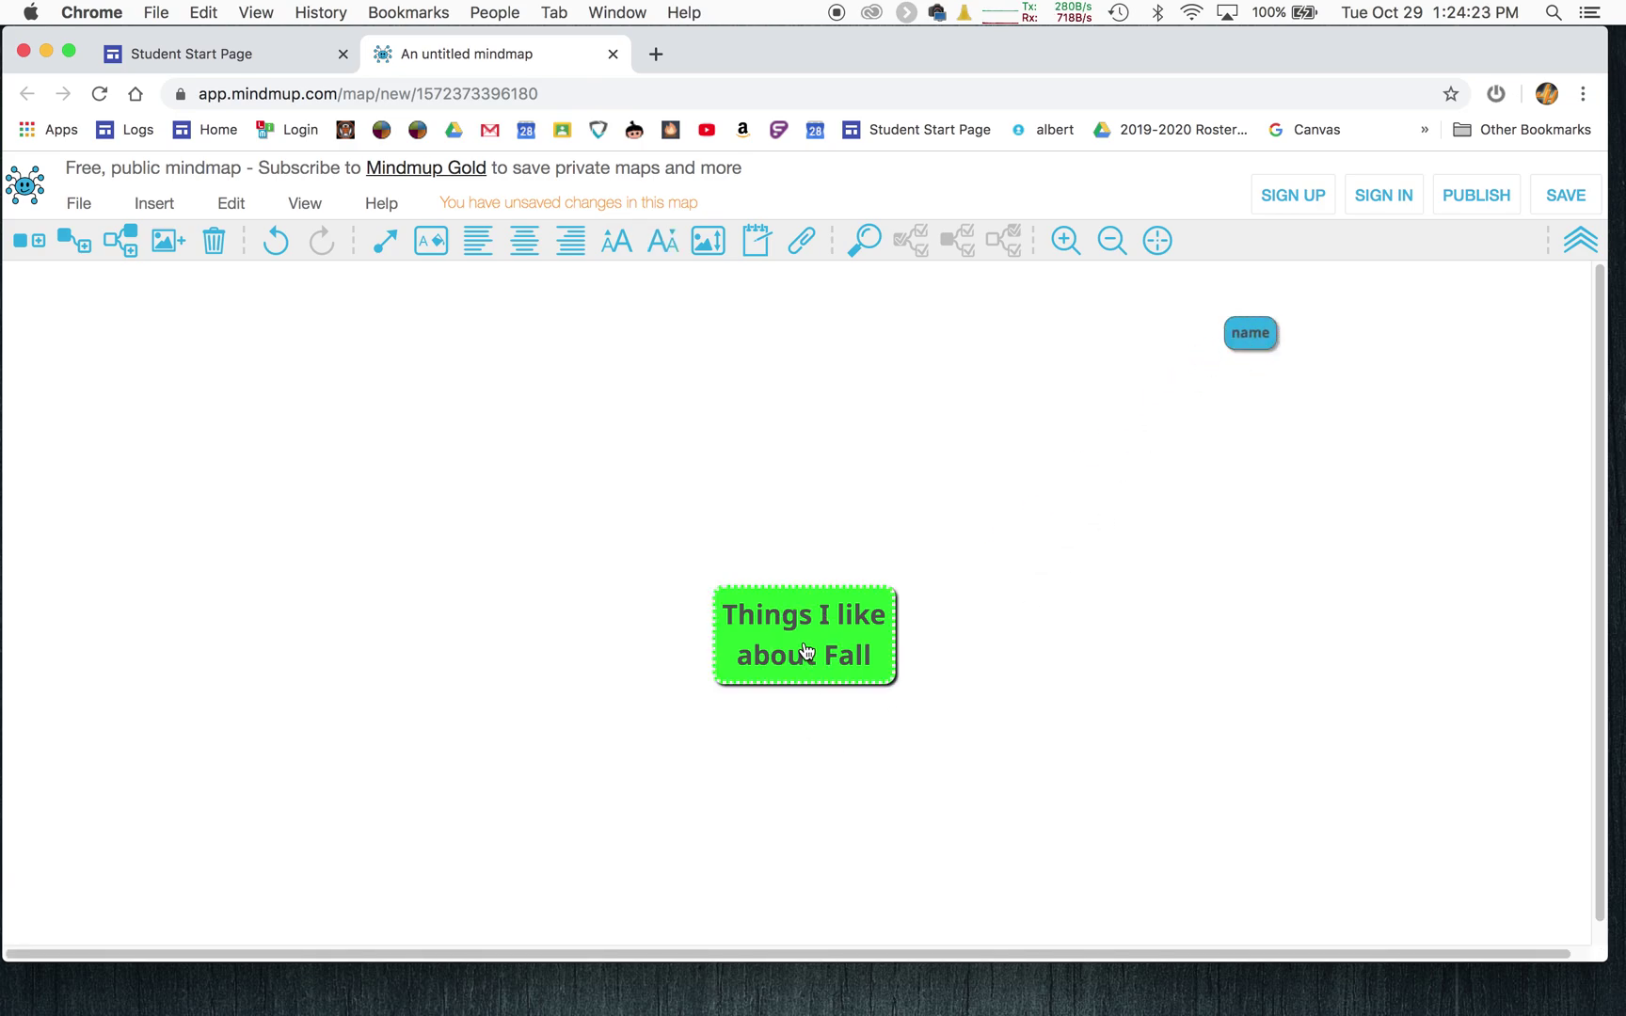
{"action": "left_click", "coordinate": [75, 248]}
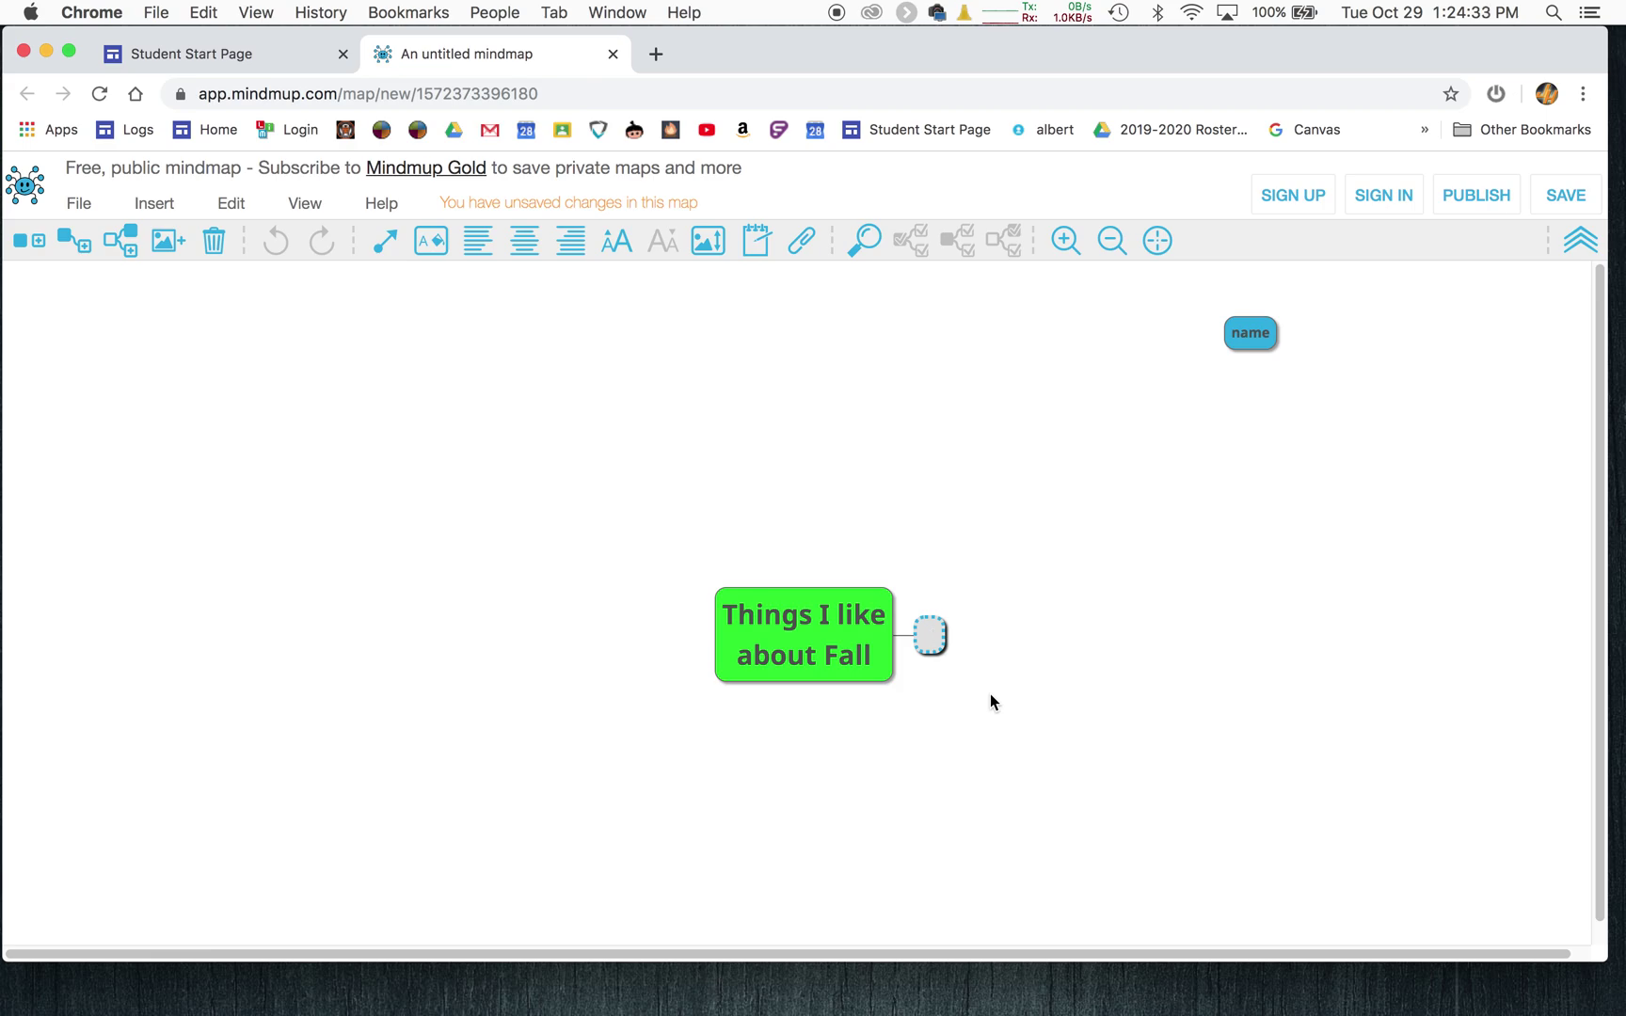
{"action": "type", "text": "Thanksg"}
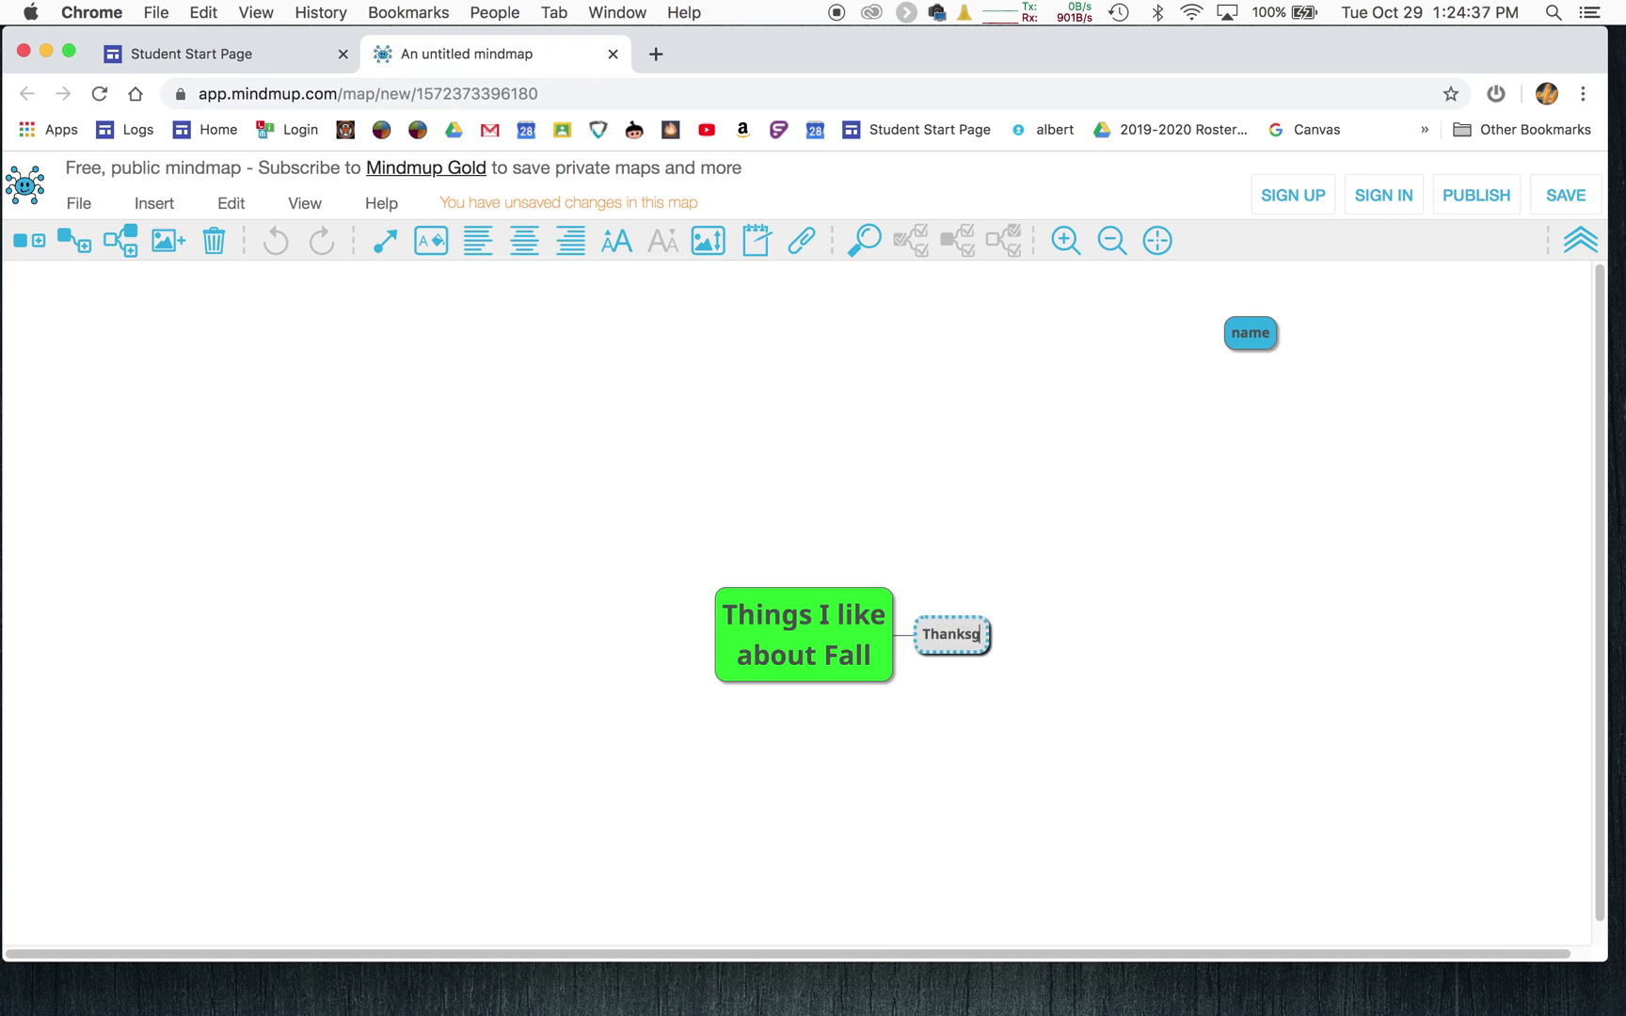
{"action": "type", "text": "iving"}
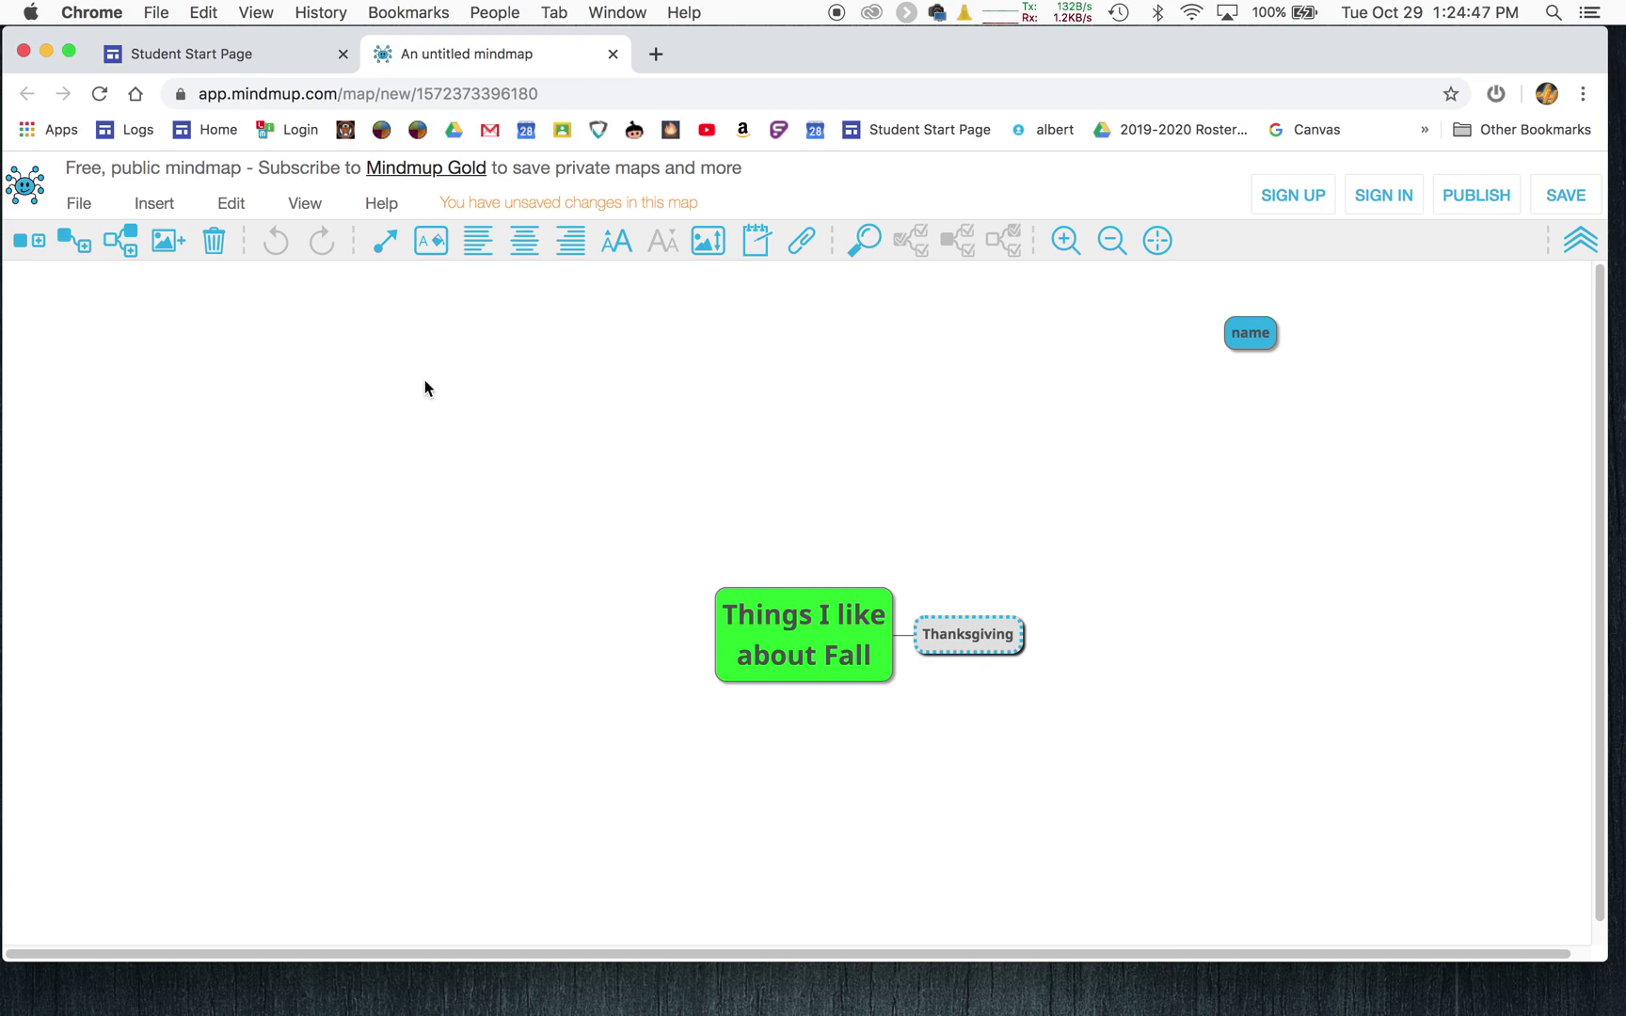
{"action": "left_click", "coordinate": [134, 255]}
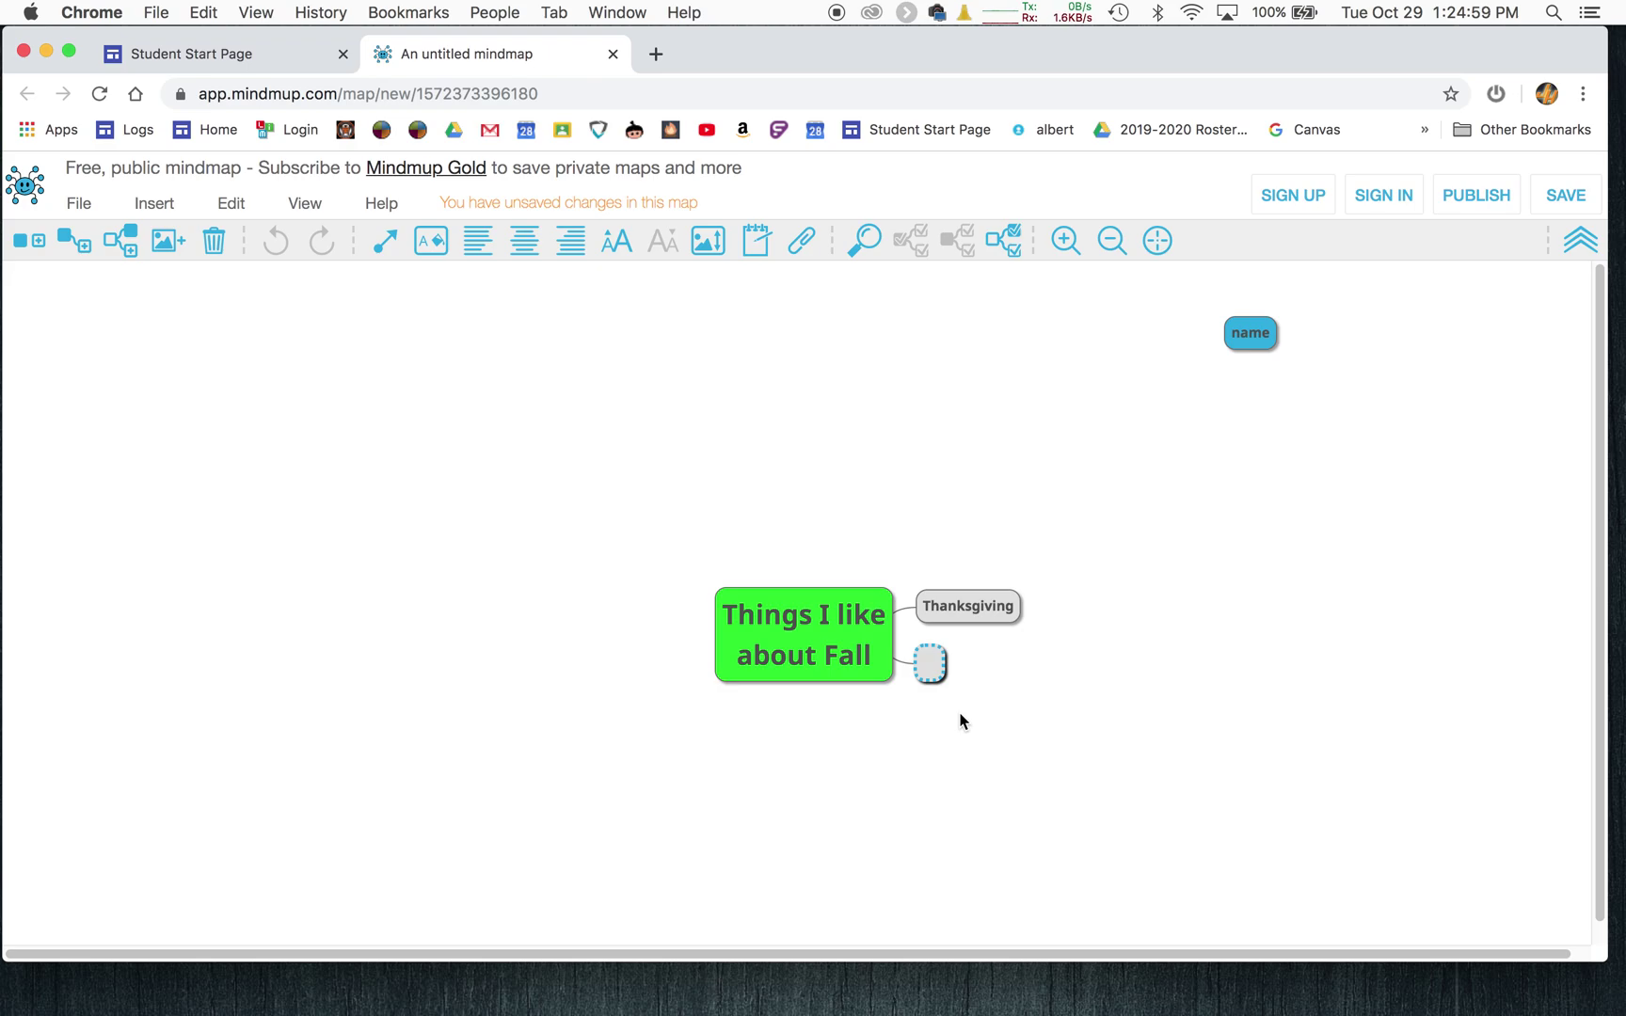
{"action": "type", "text": "leaves change color"}
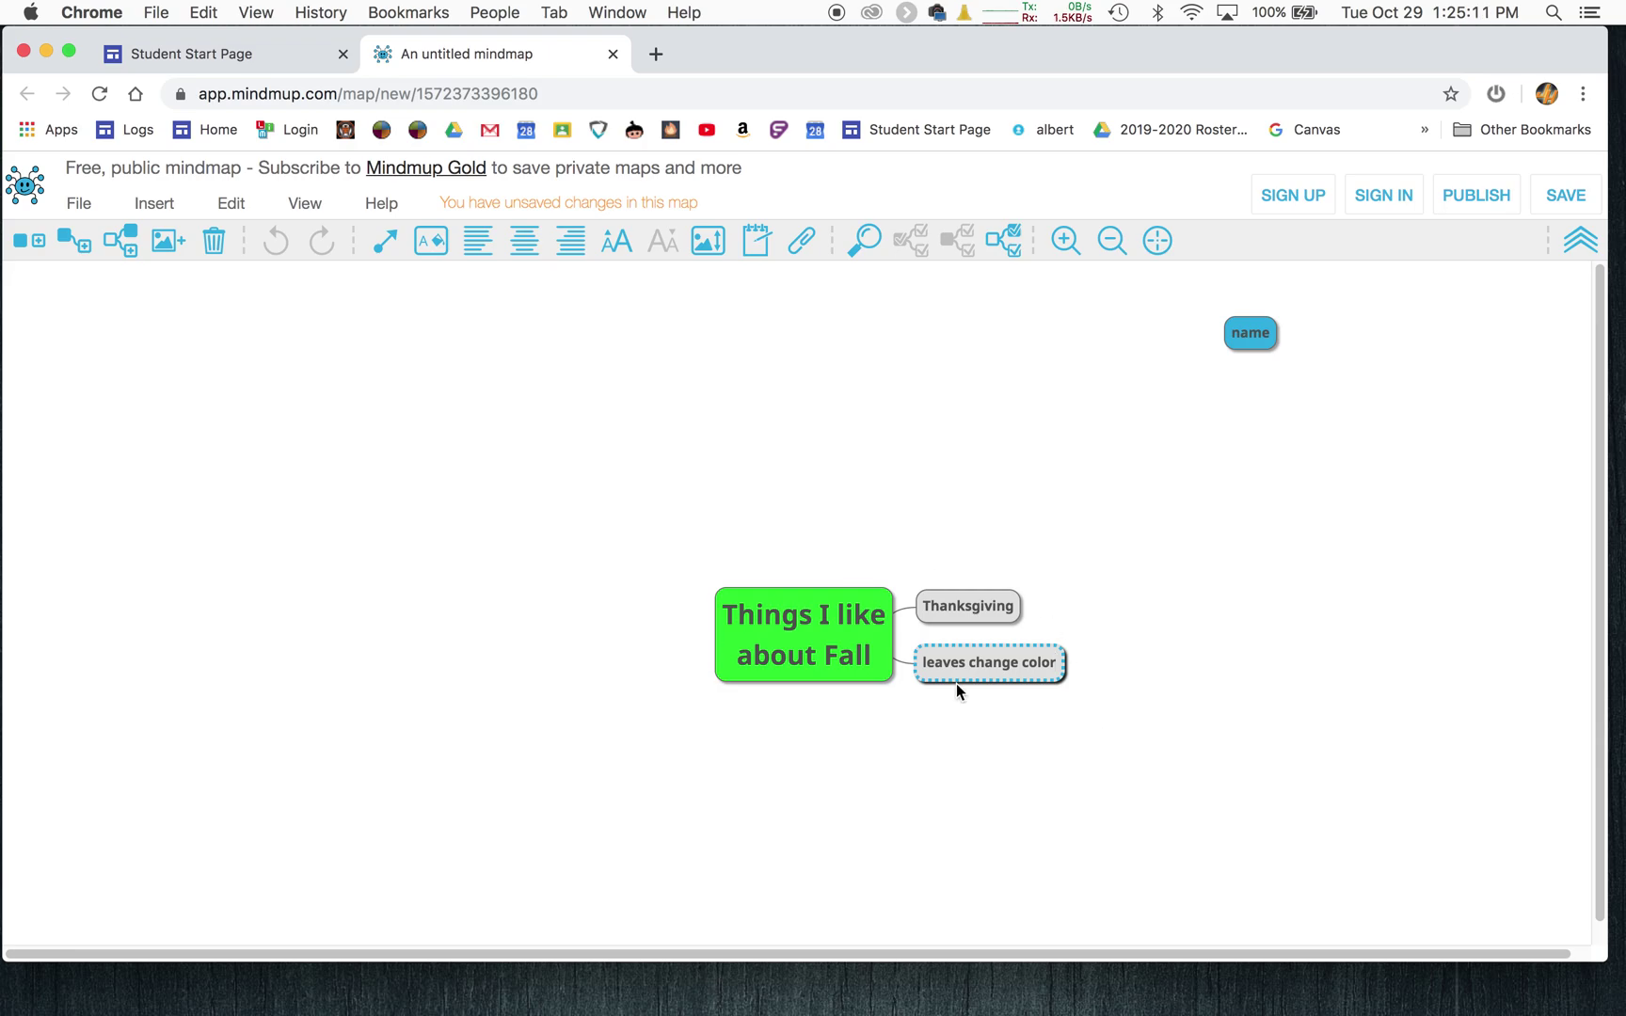
Step: Add a third child node to "Things I like about Fall" labelled "jump in the leaves"
{"action": "left_click", "coordinate": [834, 635]}
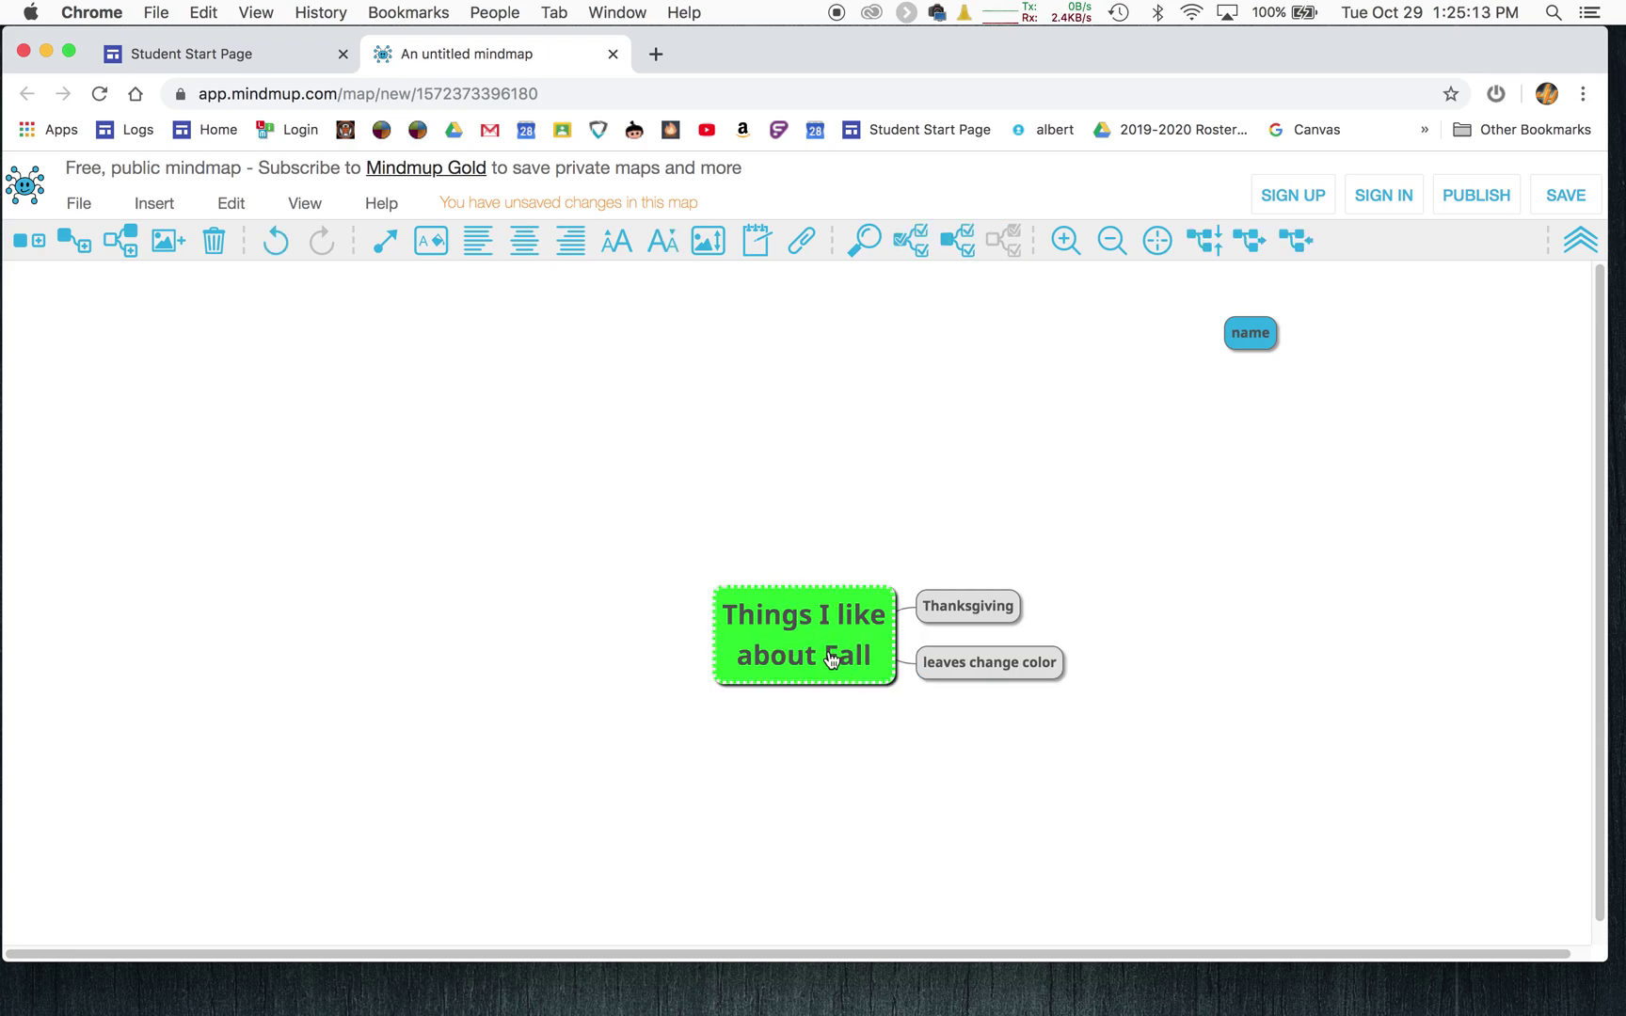
{"action": "left_click", "coordinate": [71, 242]}
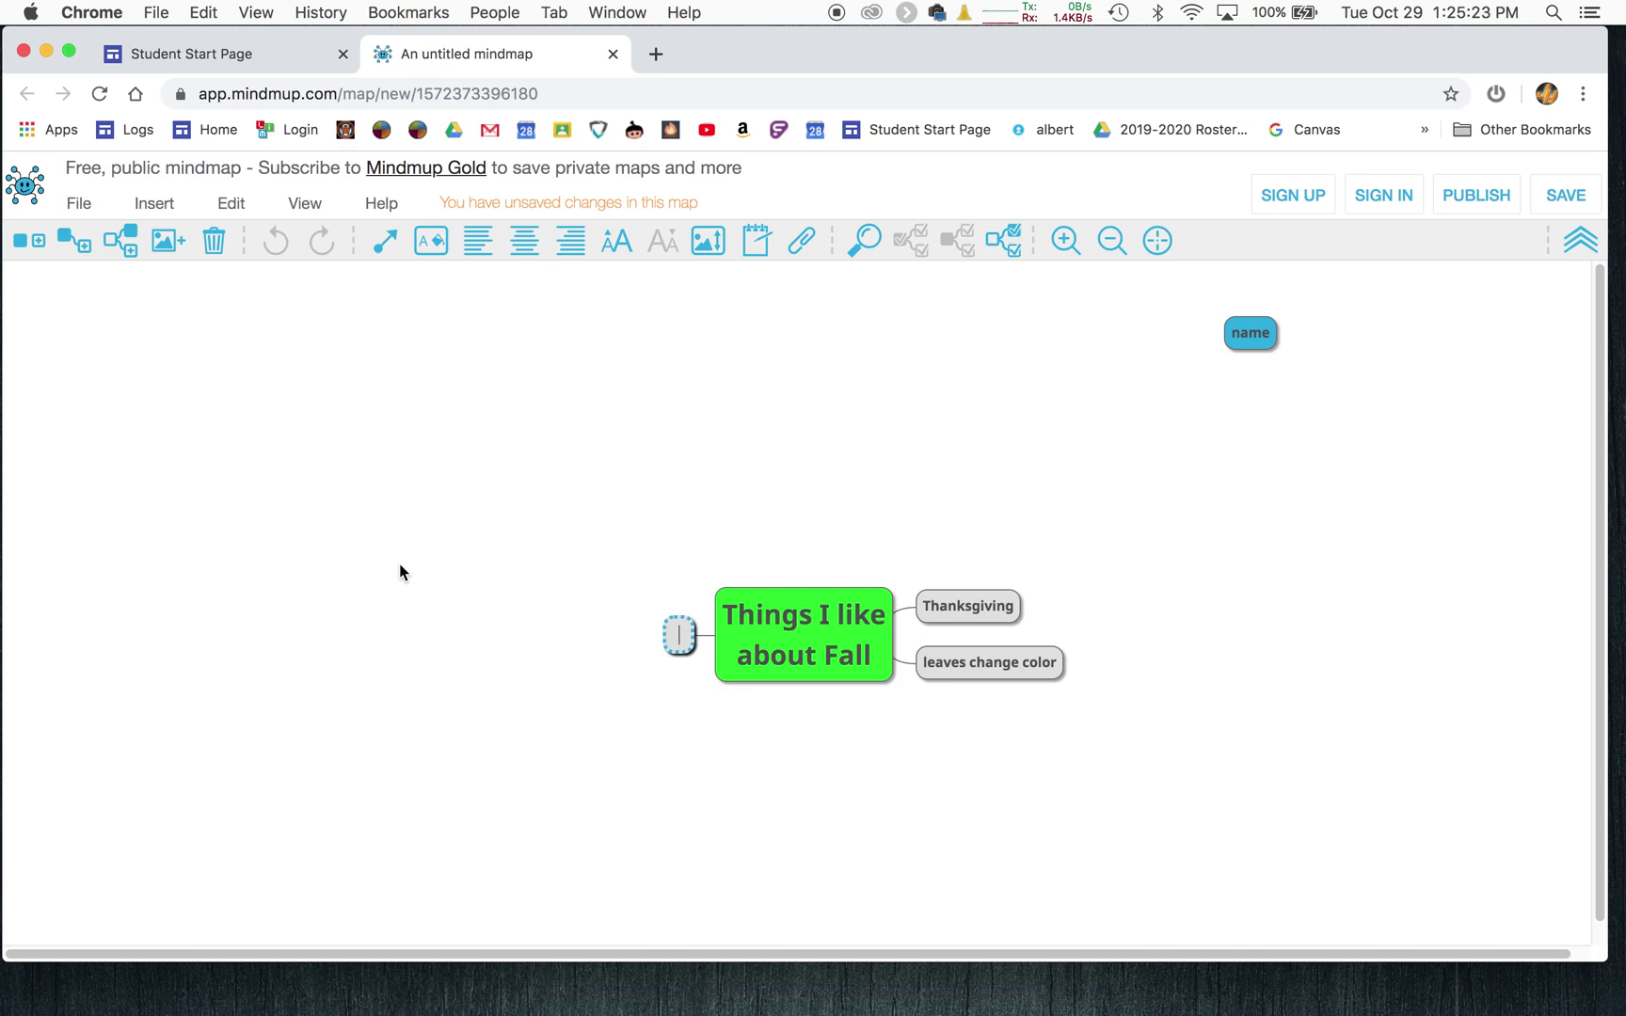
{"action": "type", "text": "jump"}
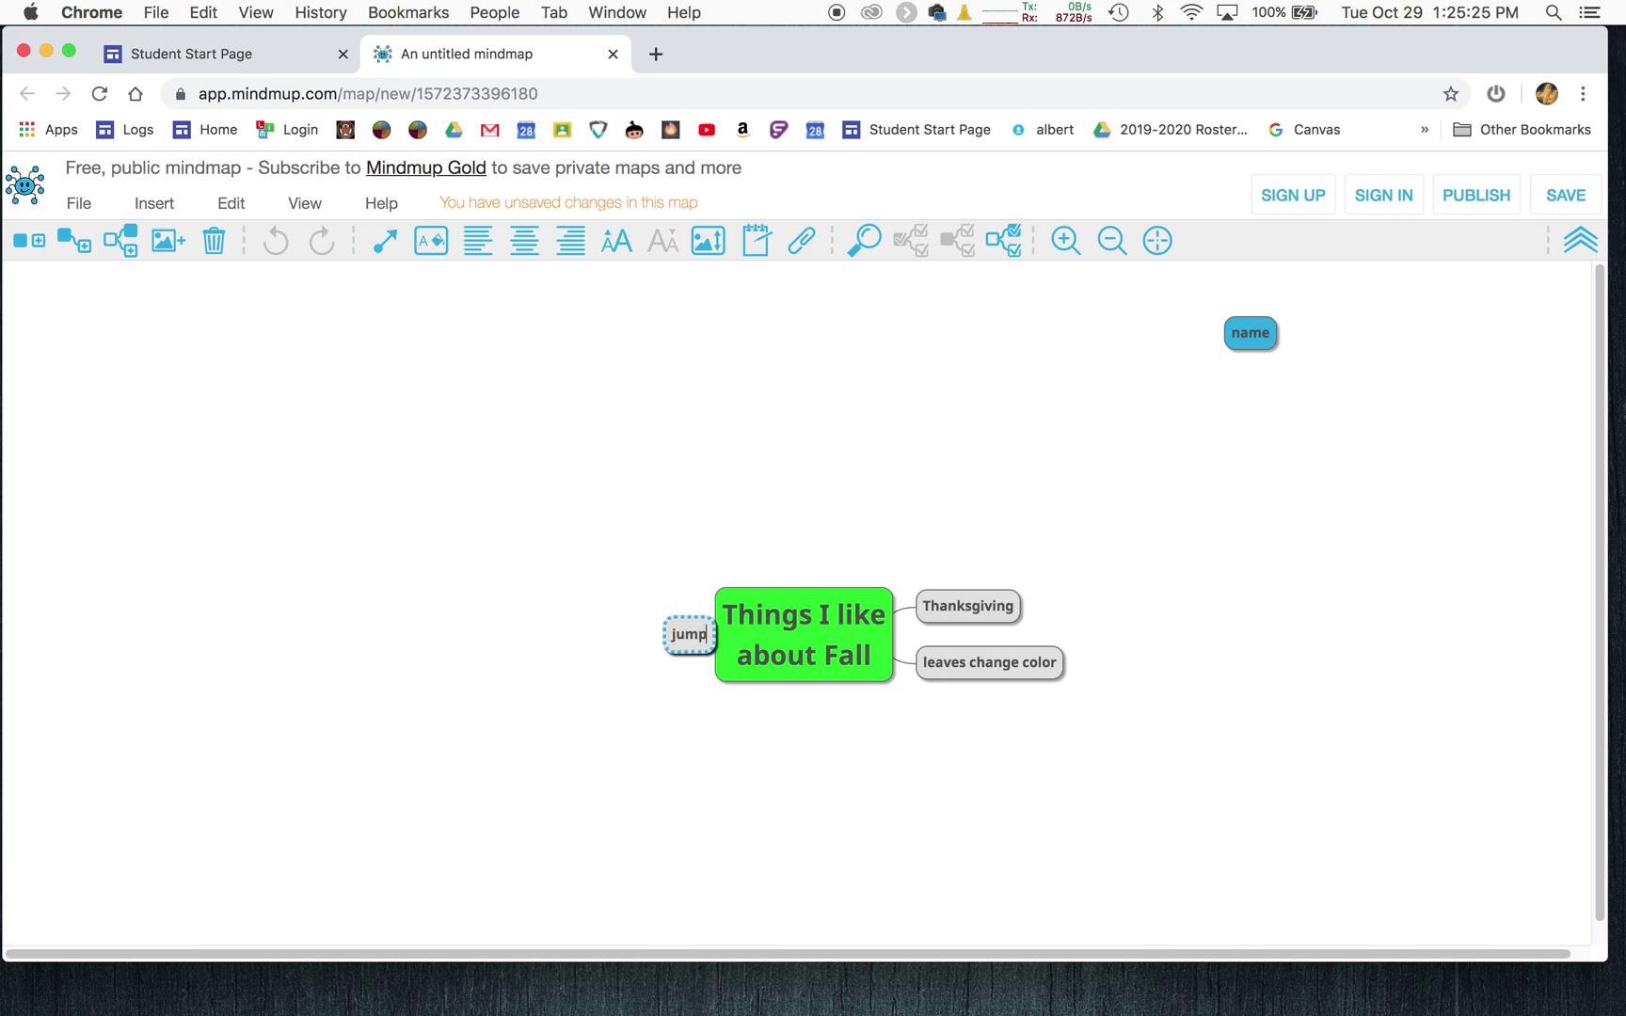
{"action": "type", "text": " in the leaves"}
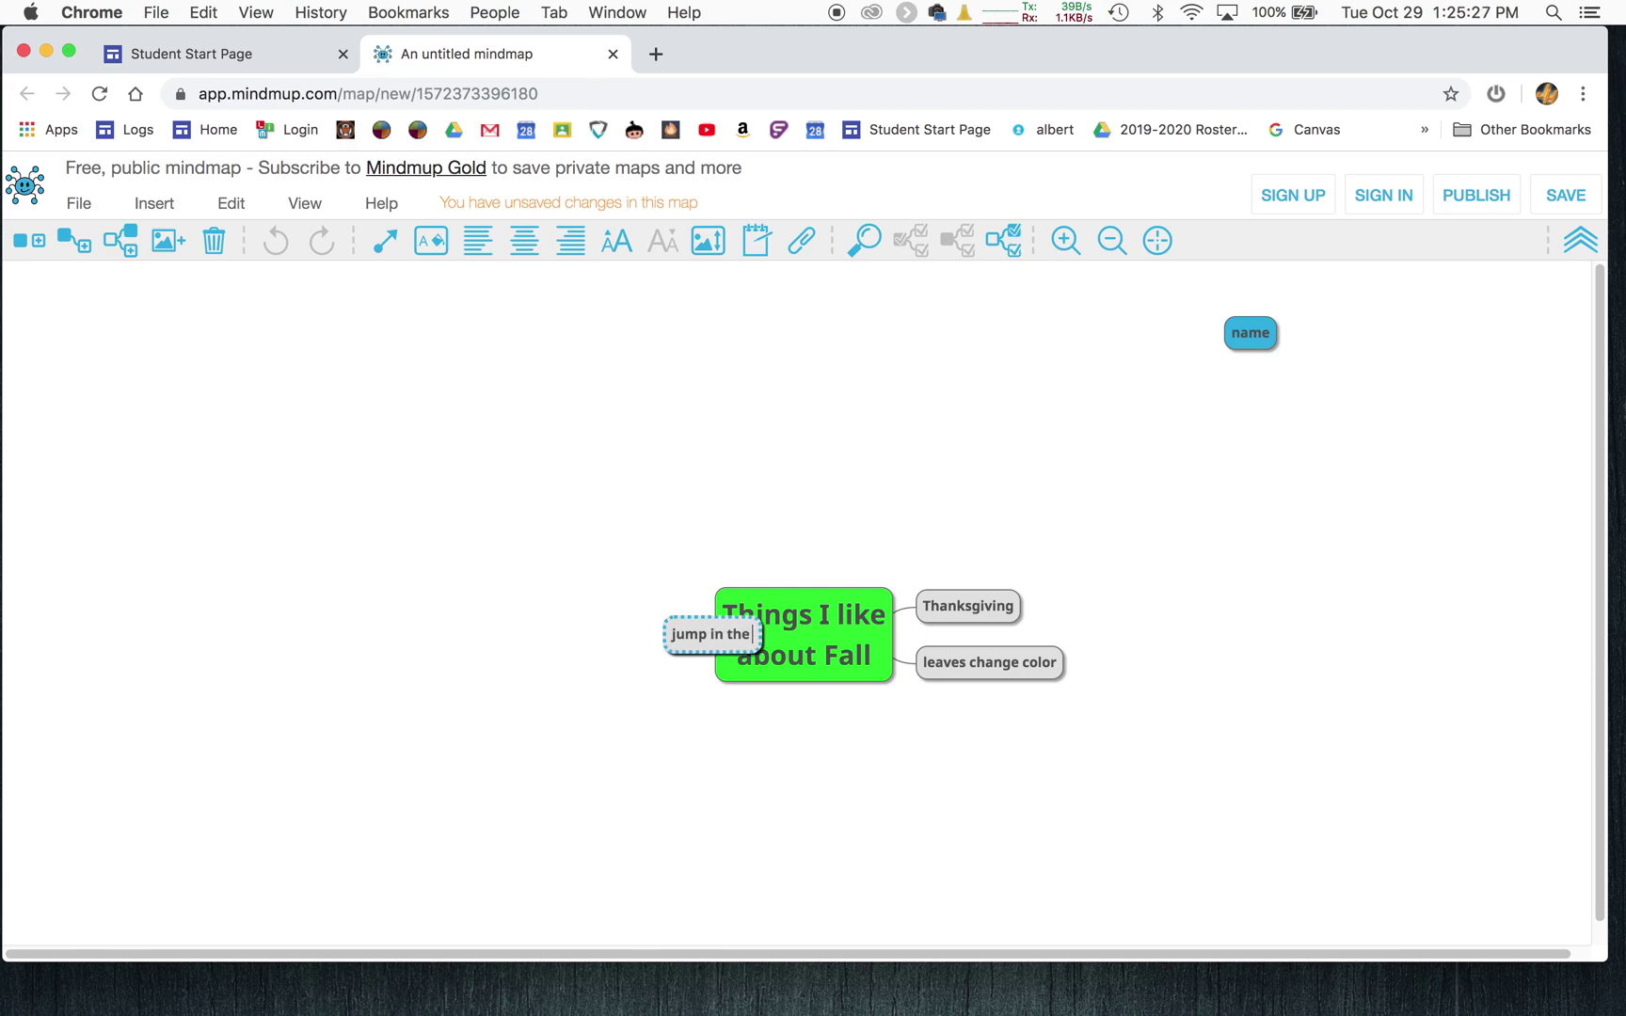
{"action": "left_click", "coordinate": [849, 639]}
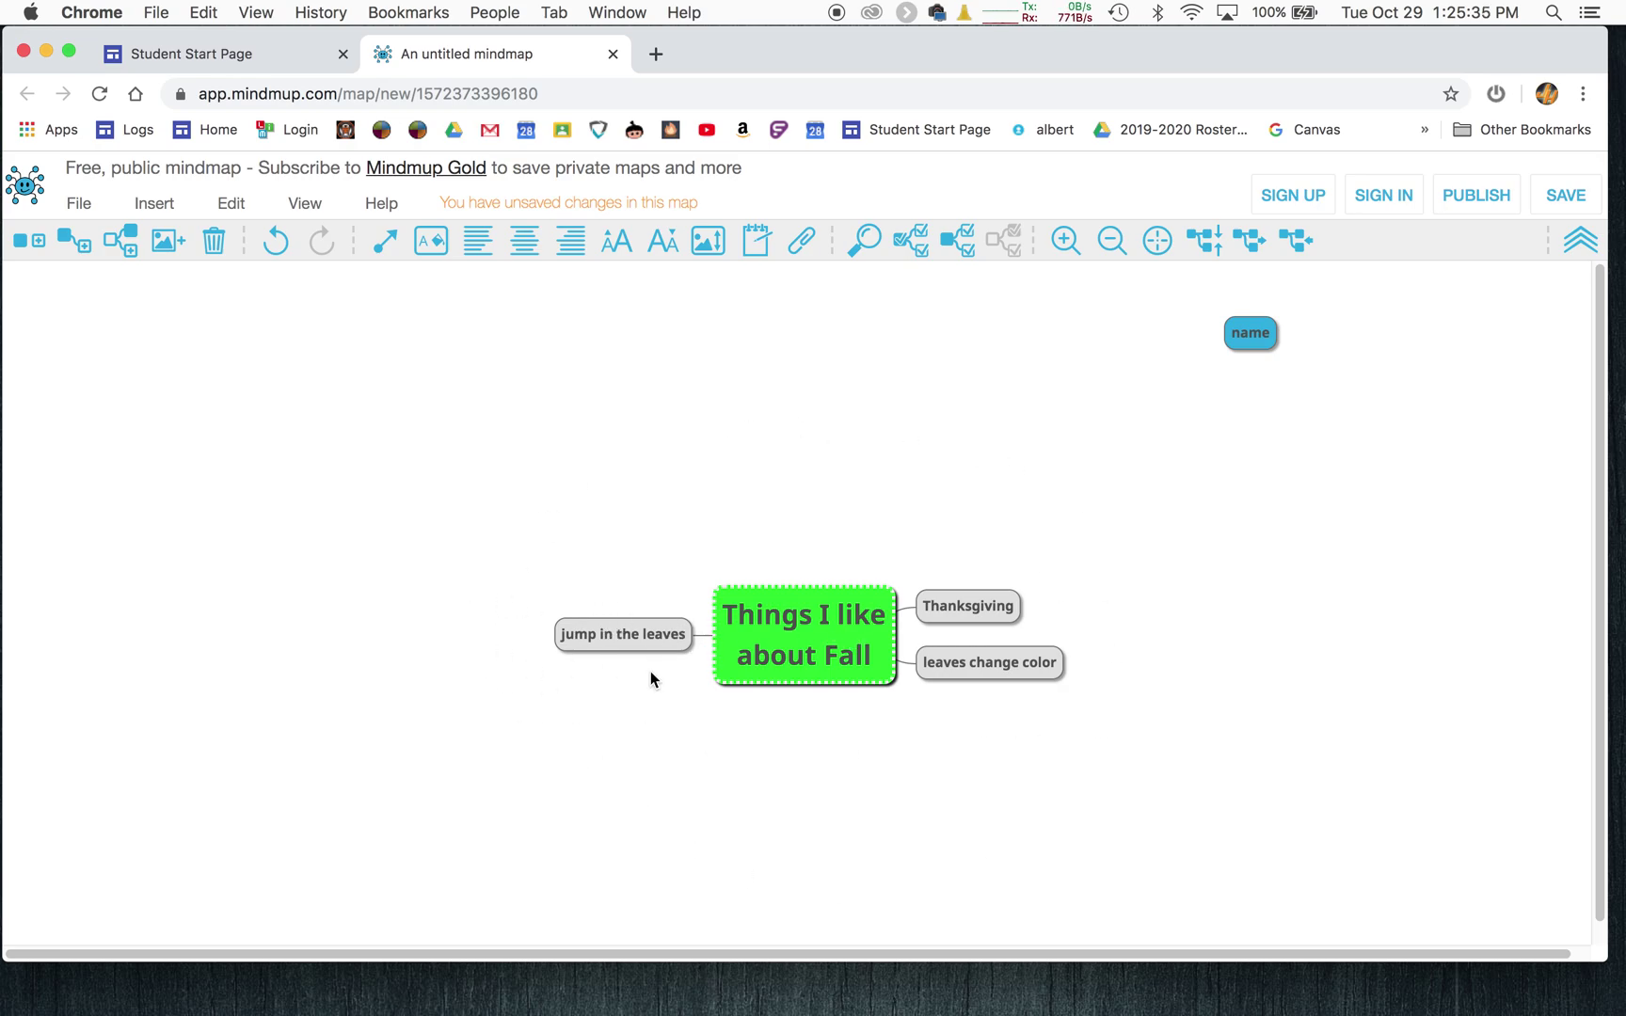
Step: Add three child nodes under "Thanksgiving", labelled "food", "parades" and "no school"
{"action": "left_click", "coordinate": [991, 614]}
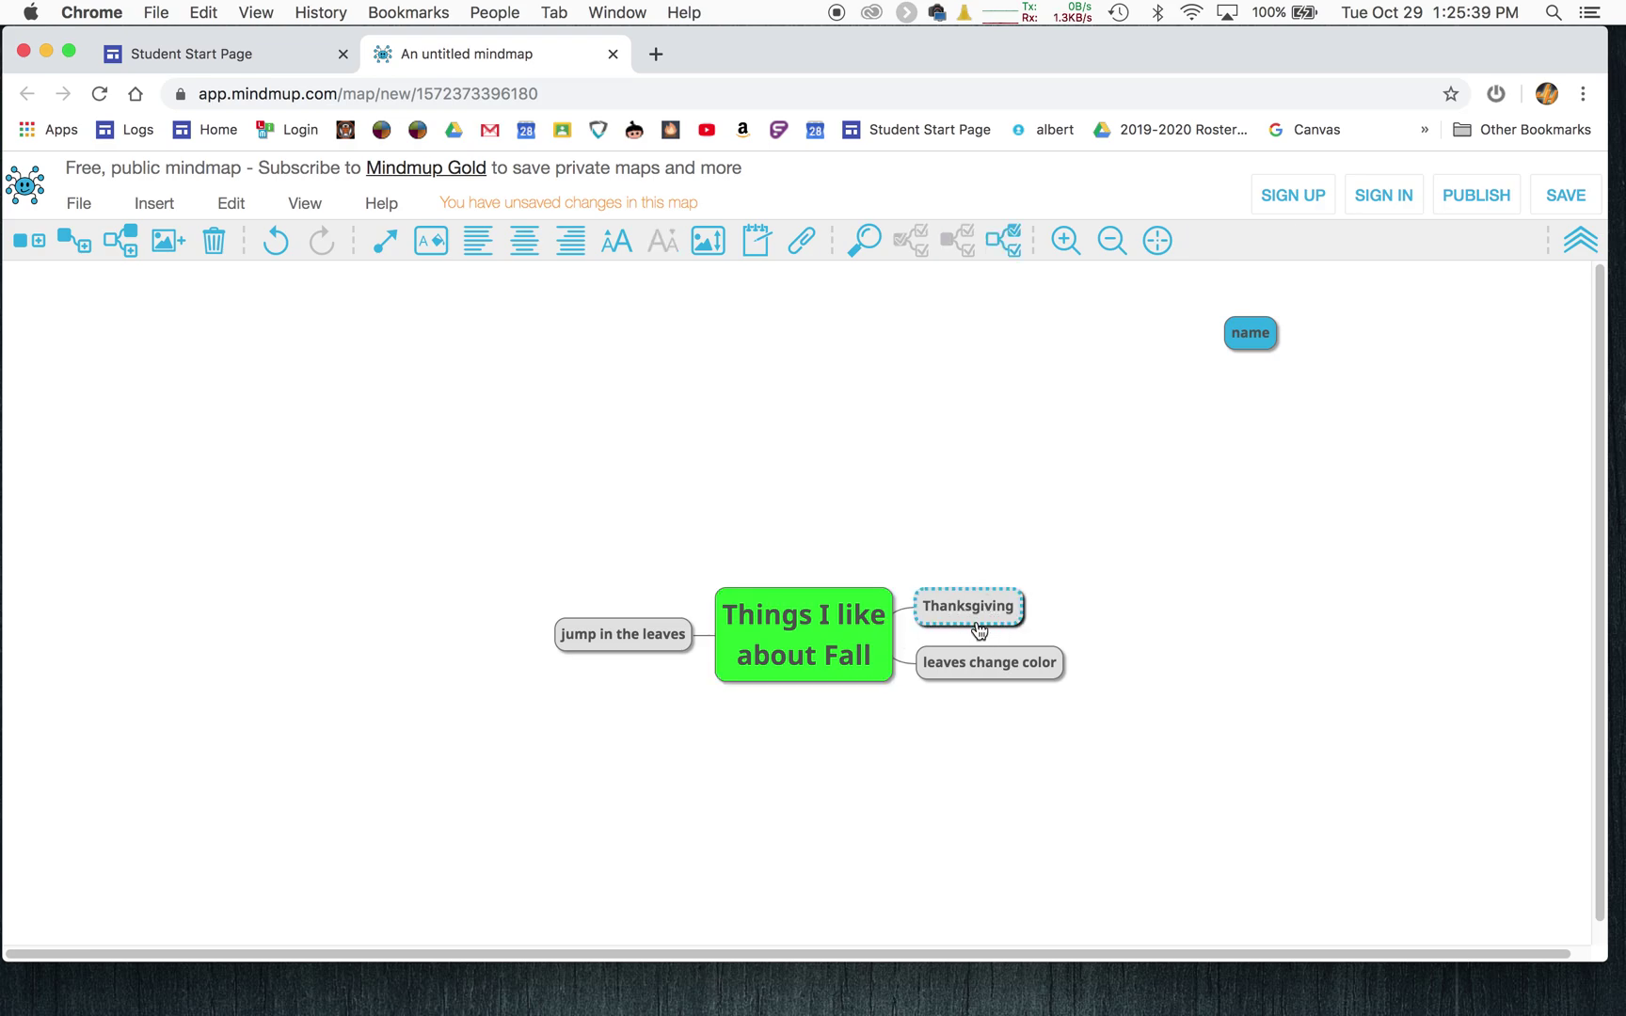
{"action": "left_click", "coordinate": [70, 245]}
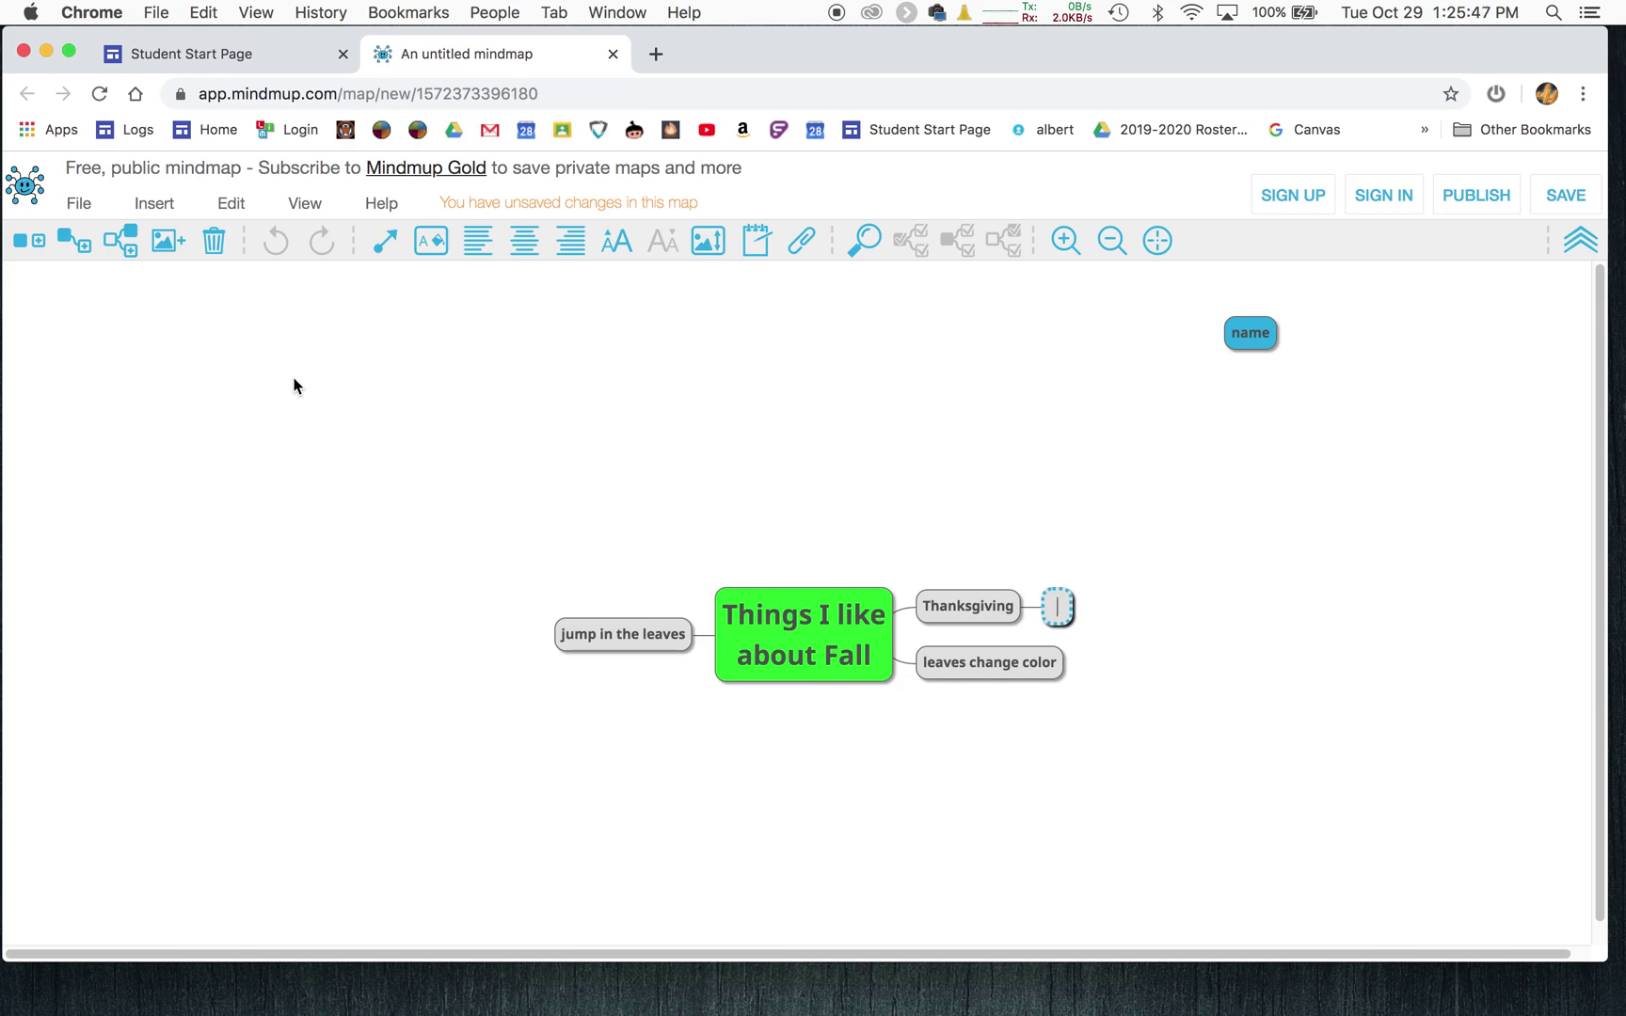
{"action": "type", "text": "food"}
{"action": "left_click", "coordinate": [129, 247]}
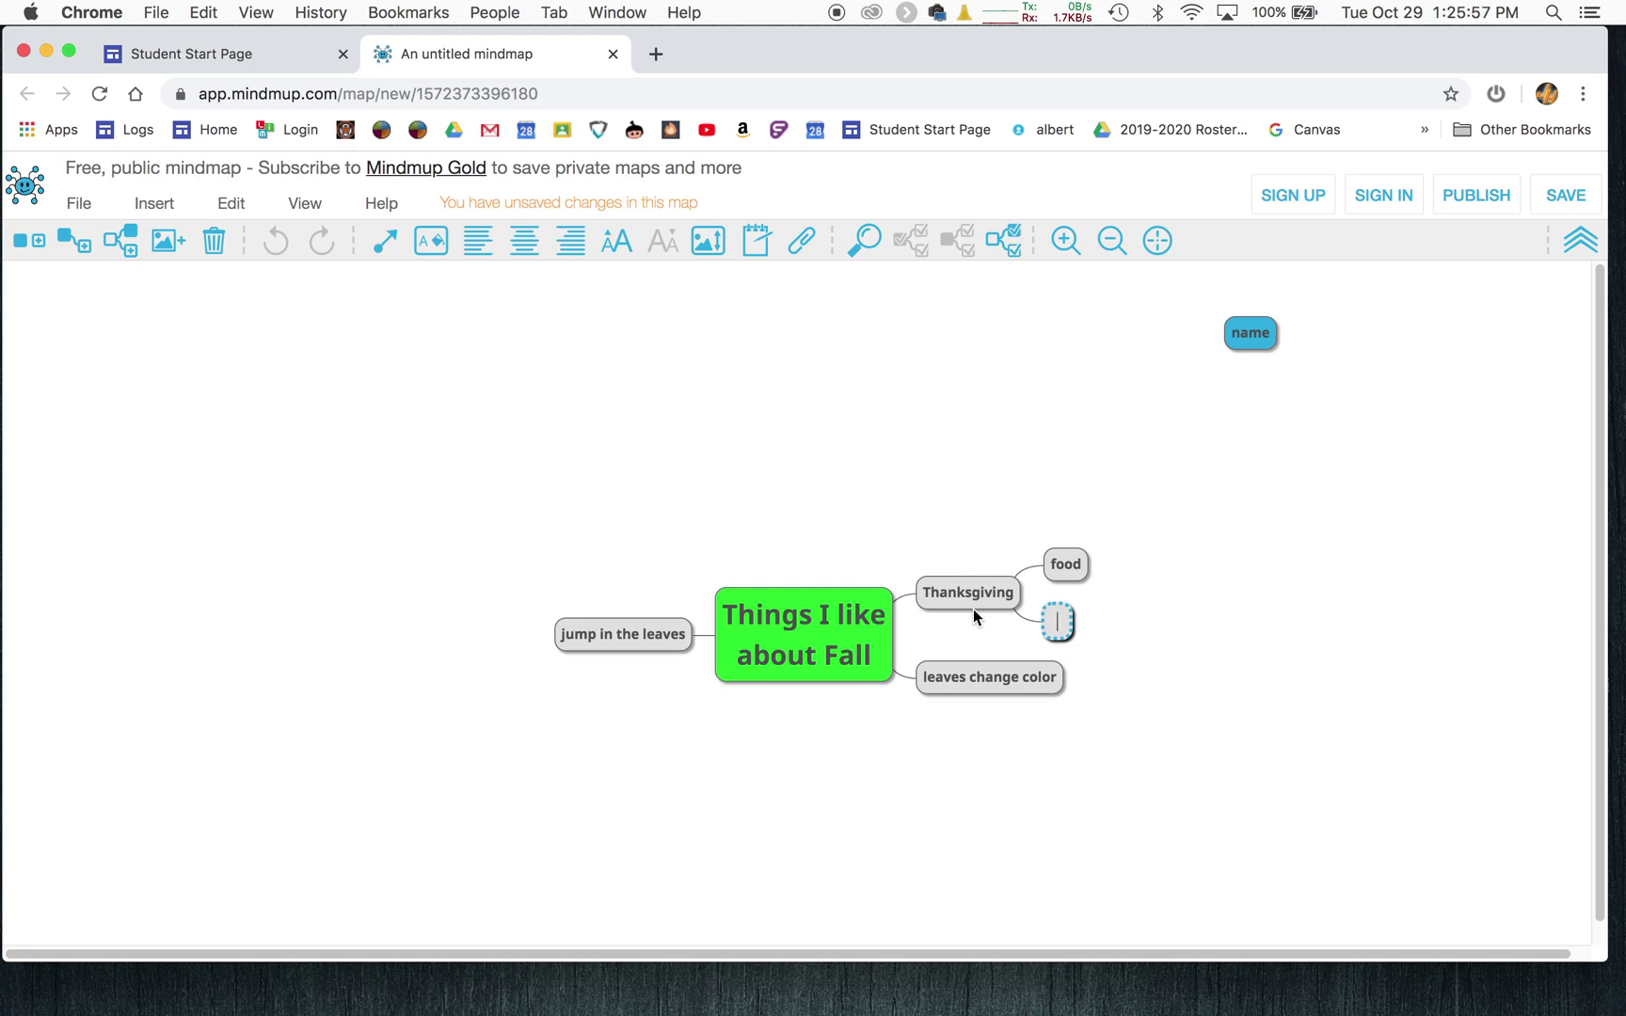
{"action": "type", "text": "parades"}
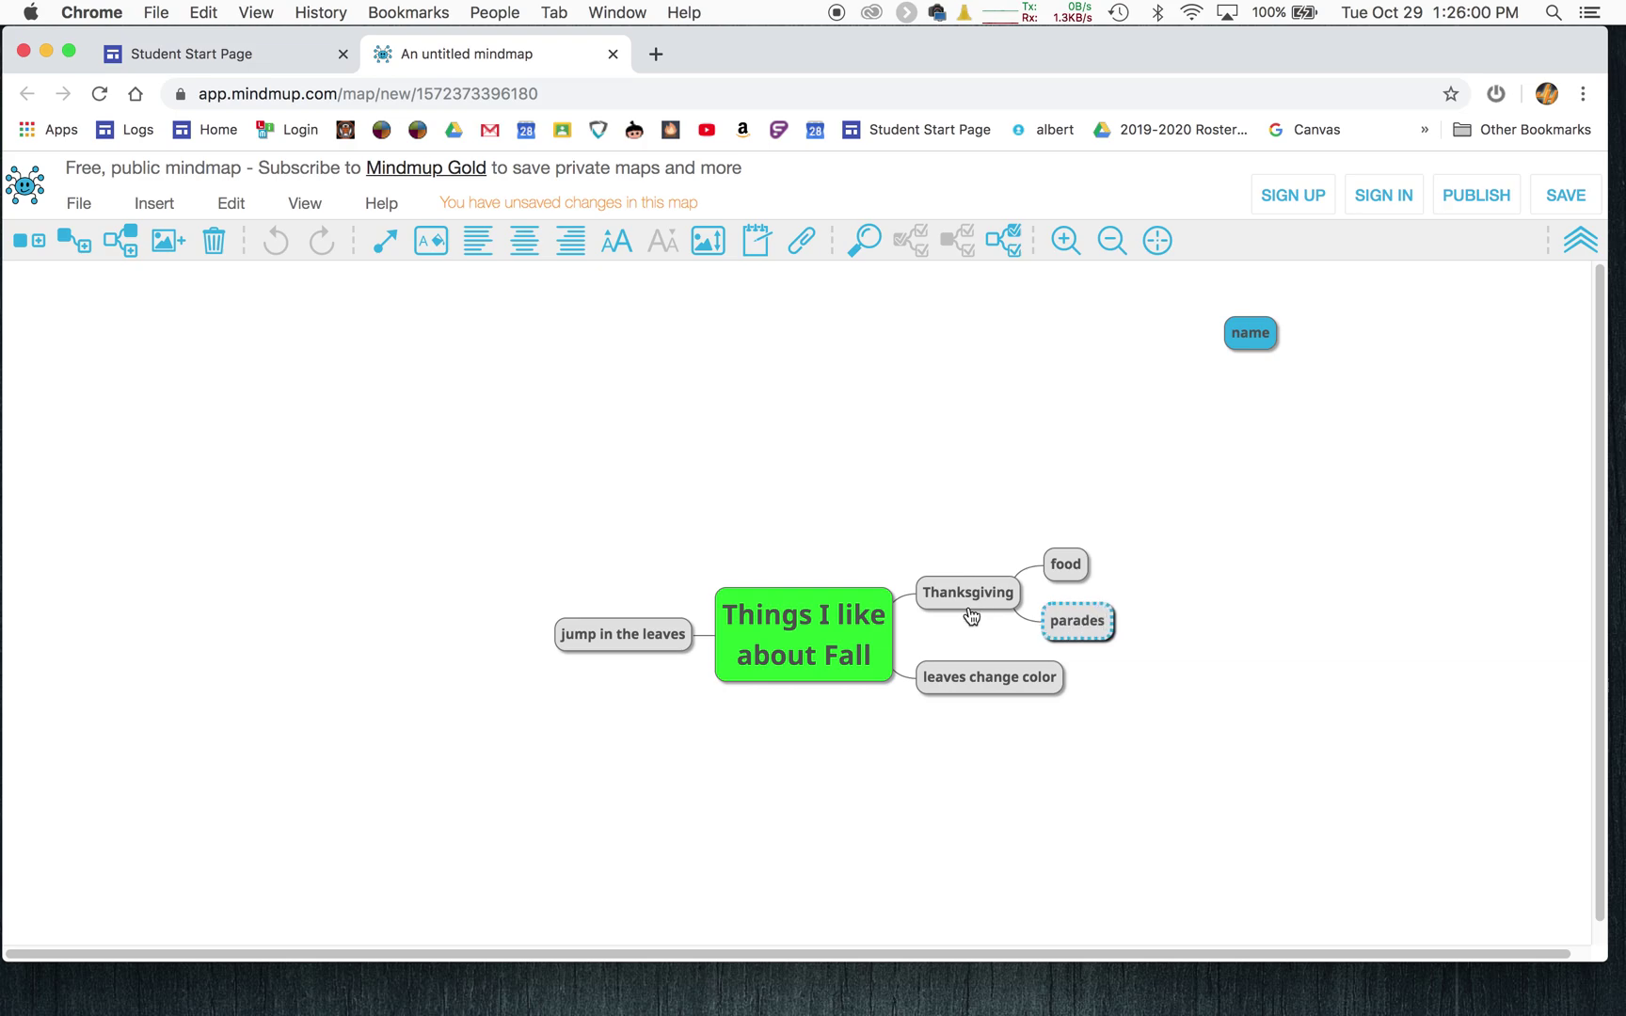
{"action": "left_click", "coordinate": [125, 238]}
{"action": "type", "text": "no school"}
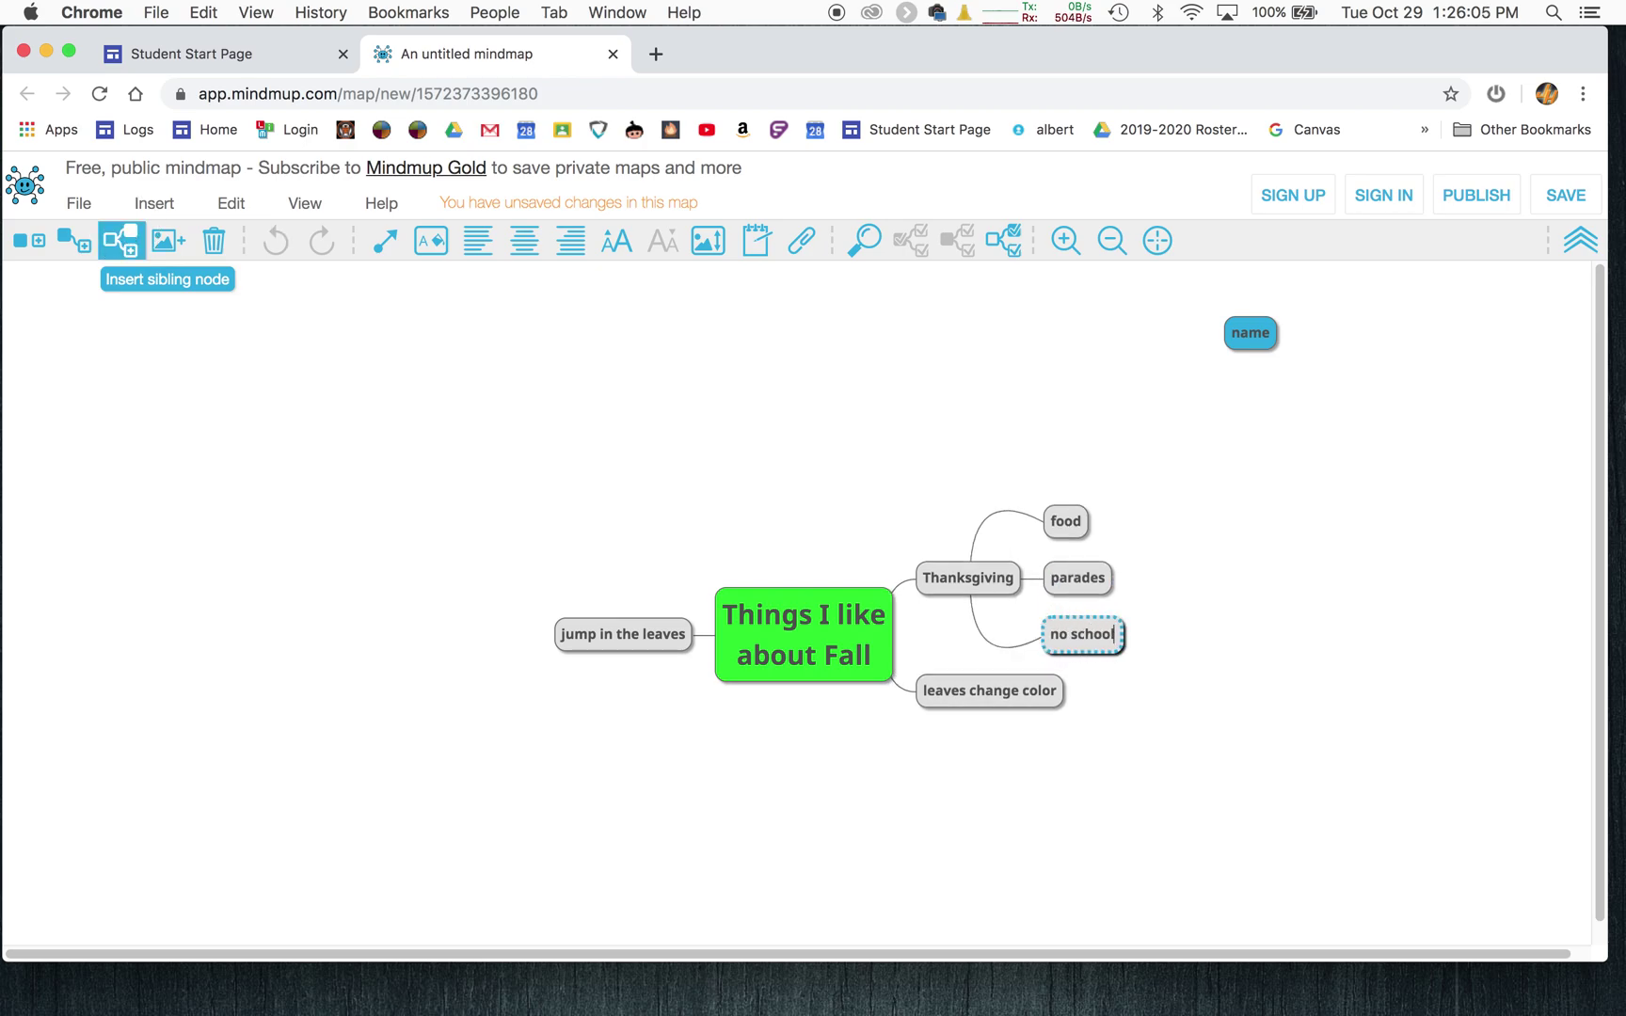
Step: Add three child nodes under "leaves change color", labelled "red", "yellow" and "orange"
{"action": "left_click", "coordinate": [988, 701]}
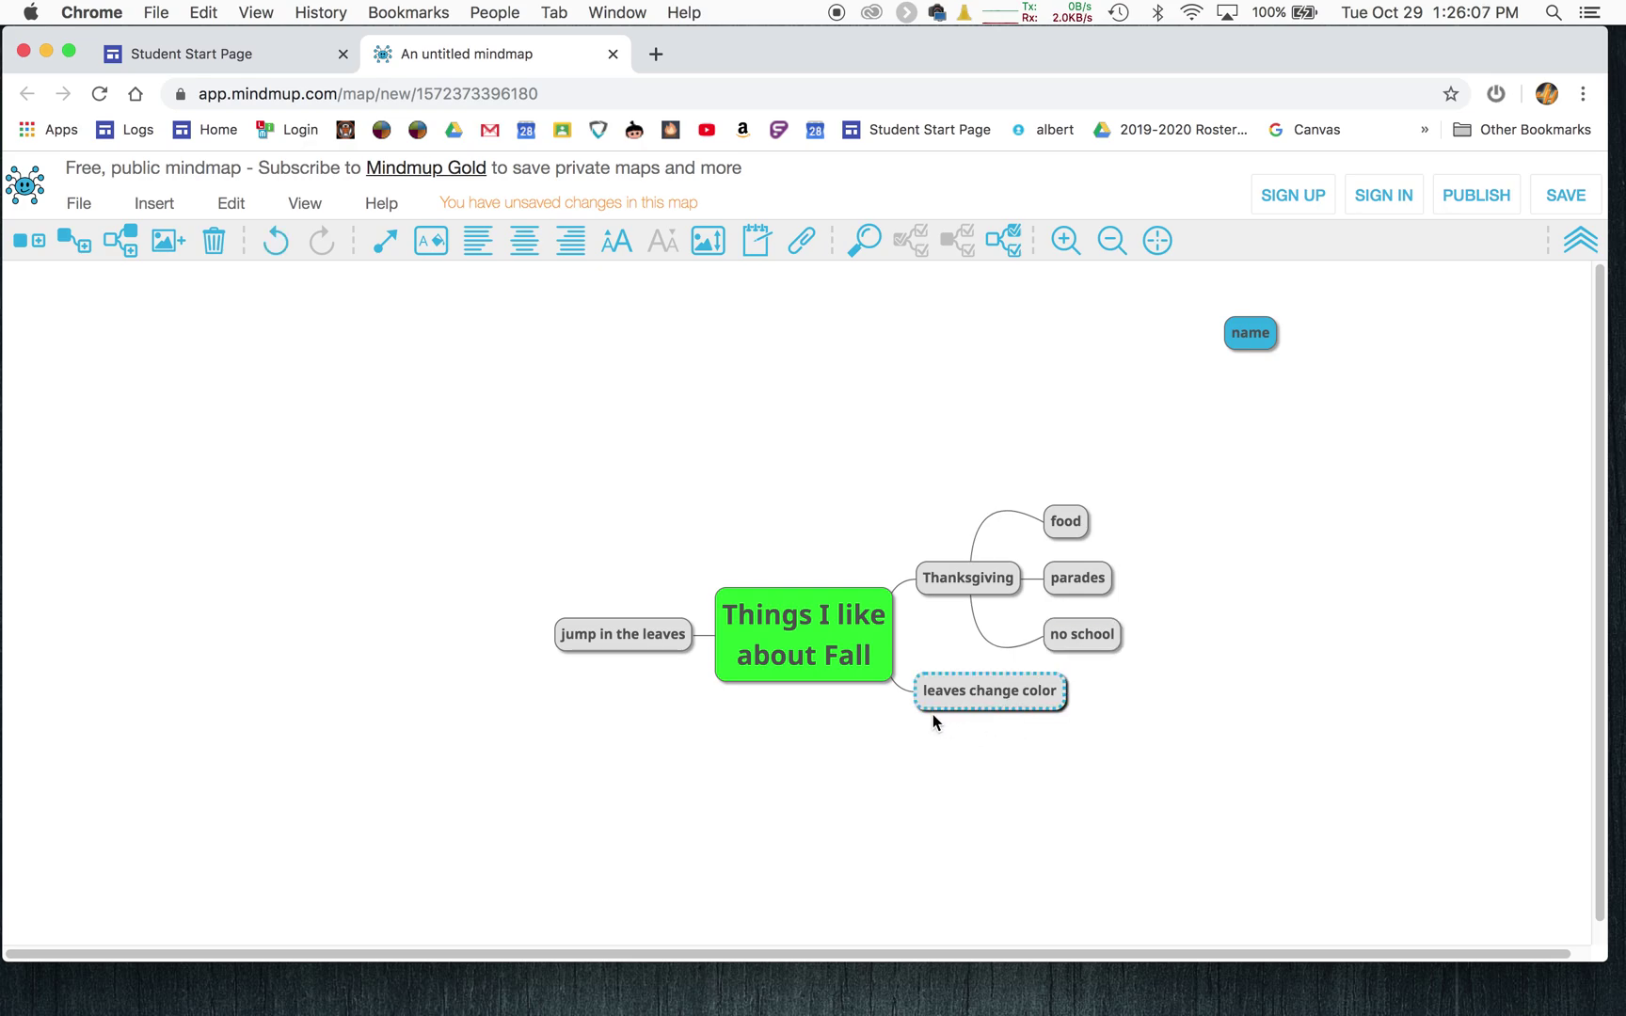
{"action": "left_click", "coordinate": [84, 254]}
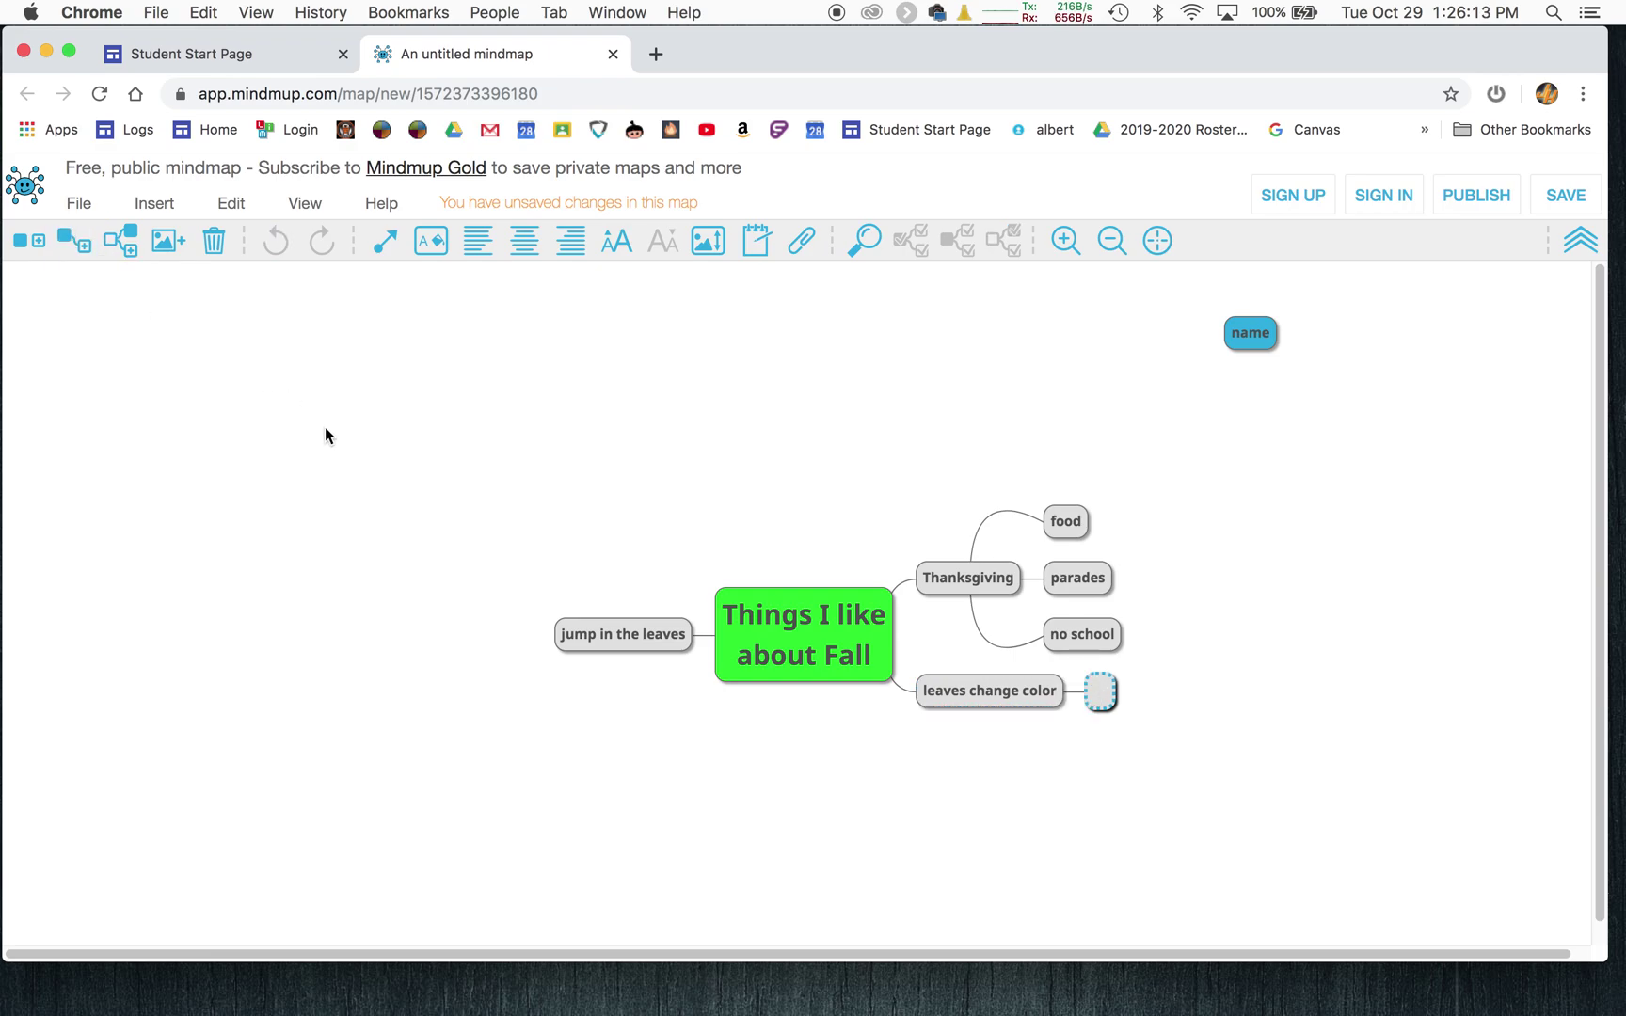
{"action": "type", "text": "red"}
{"action": "left_click", "coordinate": [126, 256]}
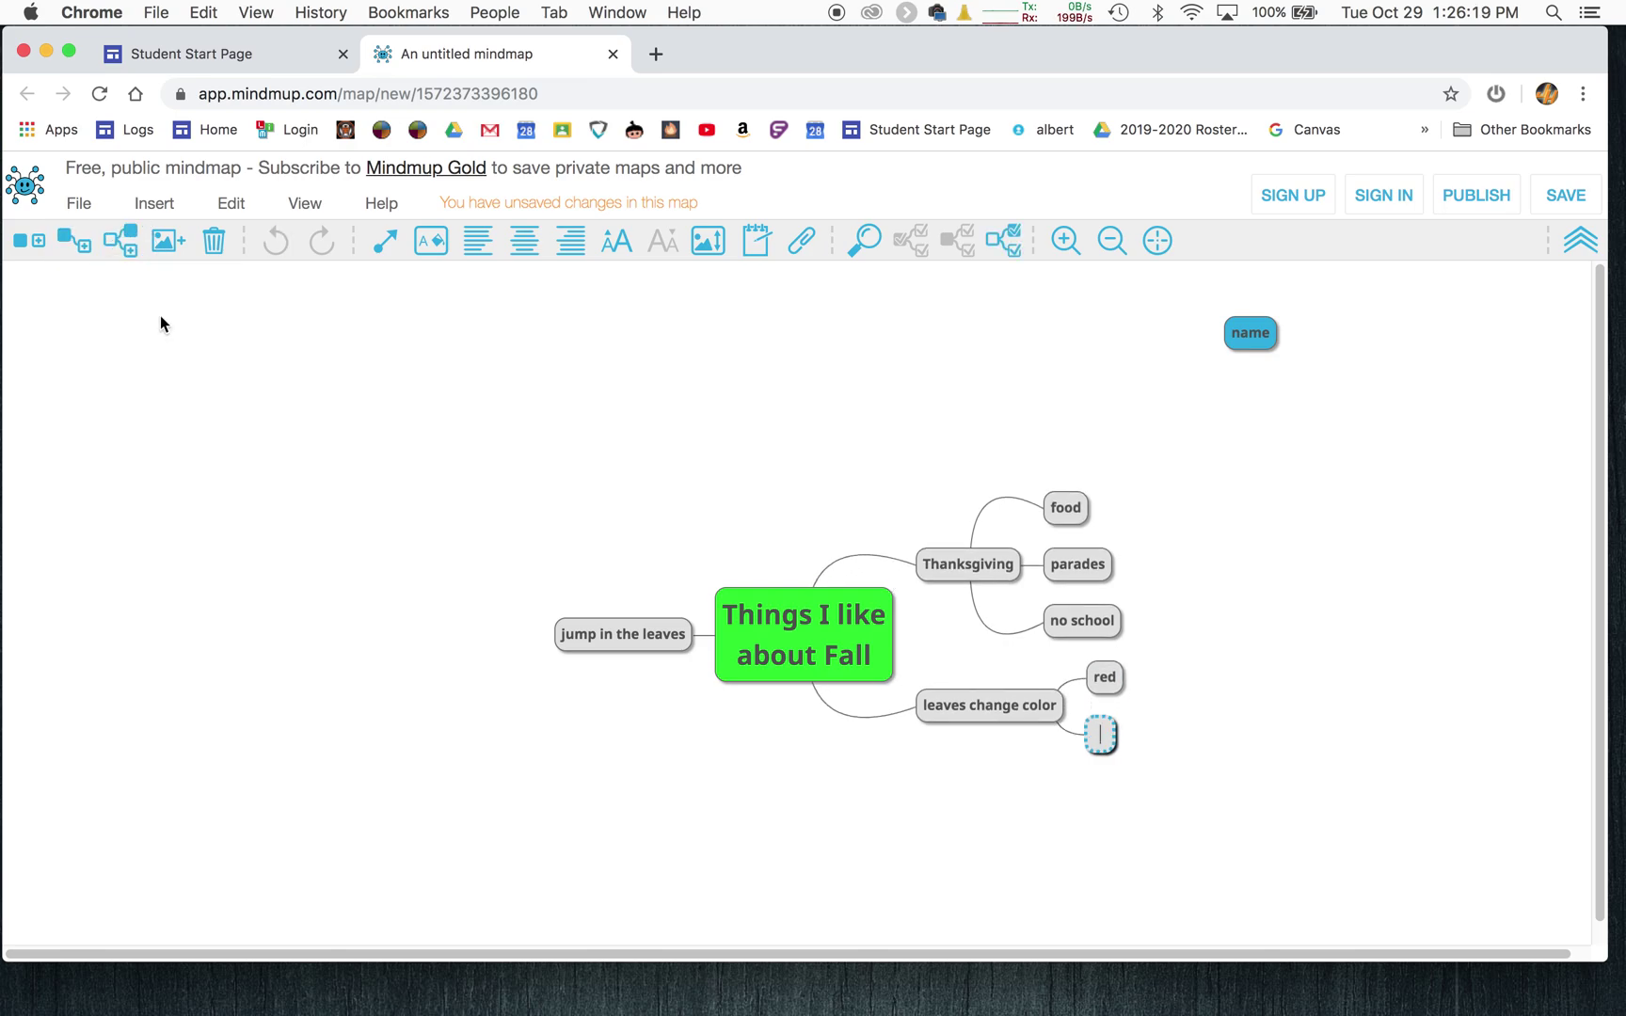
{"action": "type", "text": "yellow"}
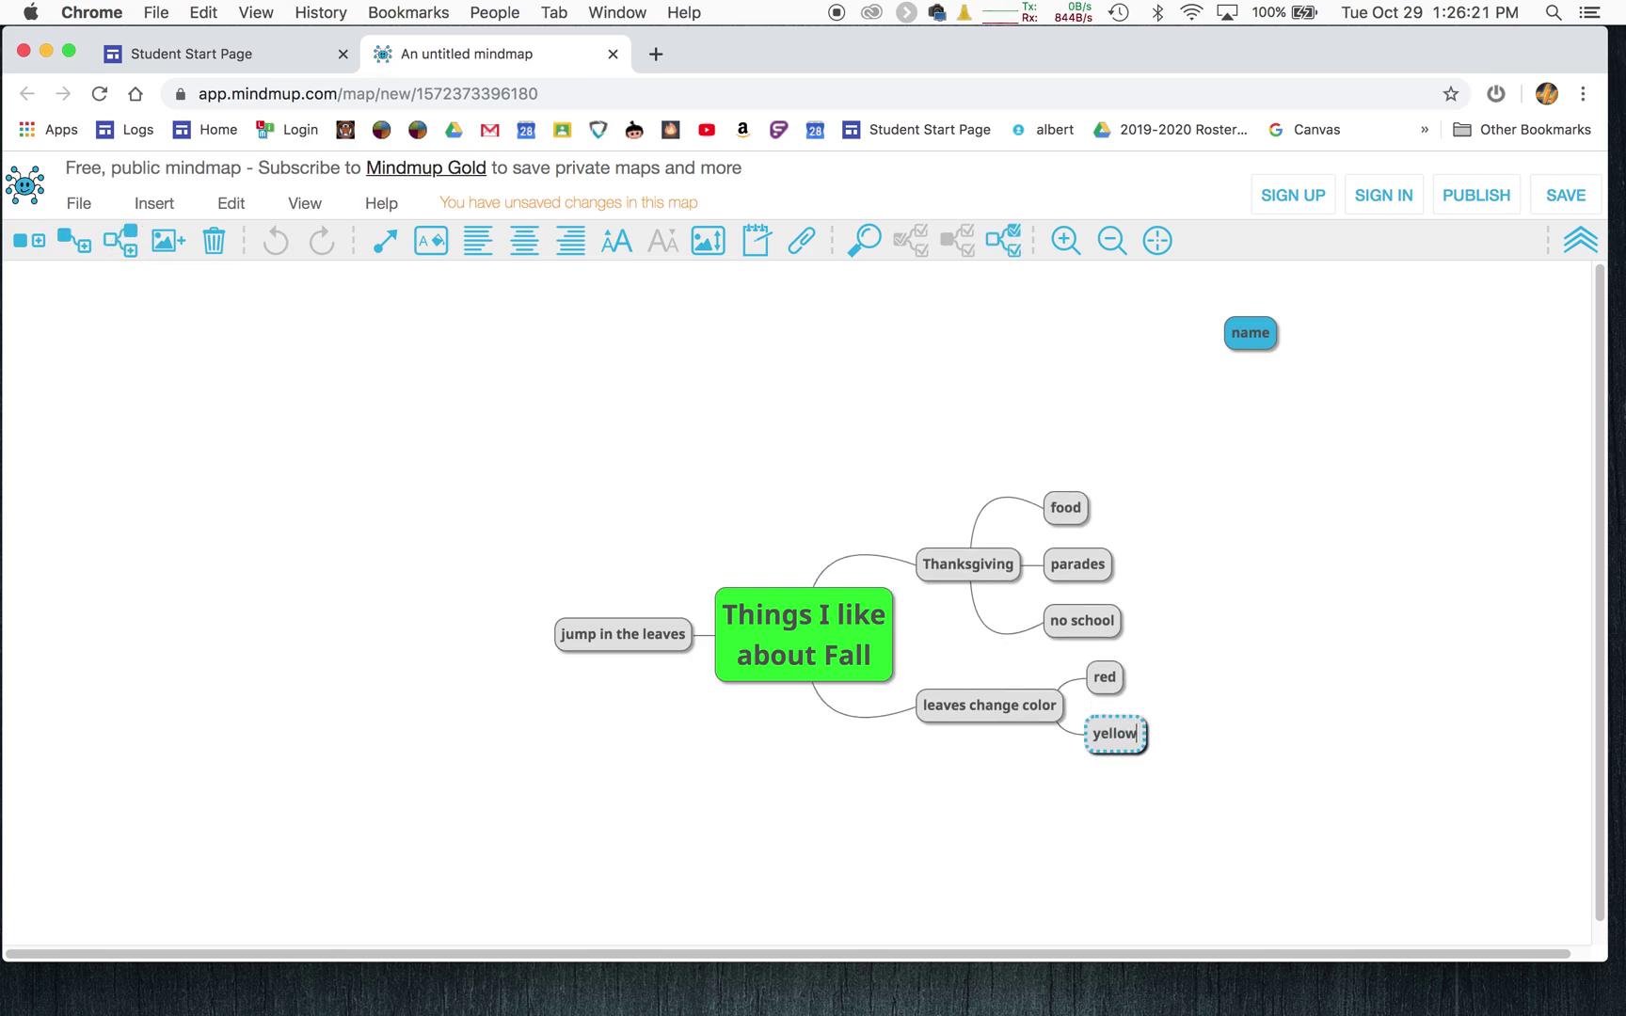
{"action": "left_click", "coordinate": [122, 242]}
{"action": "type", "text": "orange"}
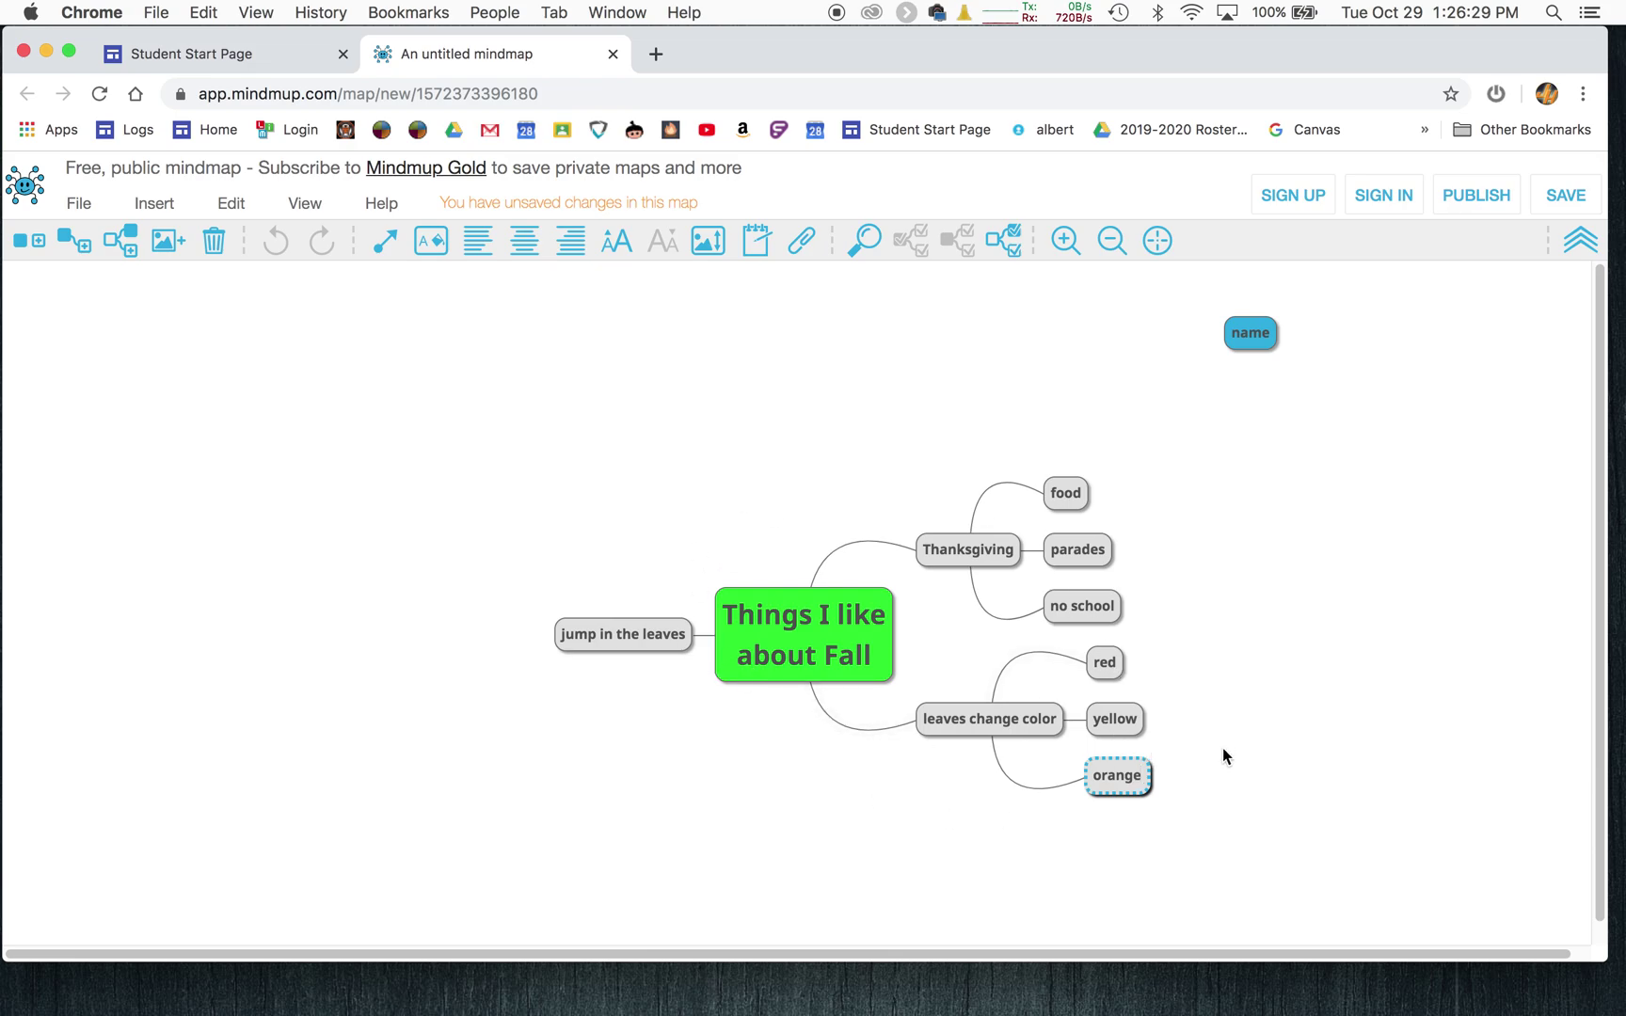
{"action": "left_click", "coordinate": [1125, 815]}
{"action": "left_click", "coordinate": [1121, 784]}
{"action": "left_click", "coordinate": [1116, 721]}
{"action": "left_click", "coordinate": [1106, 671]}
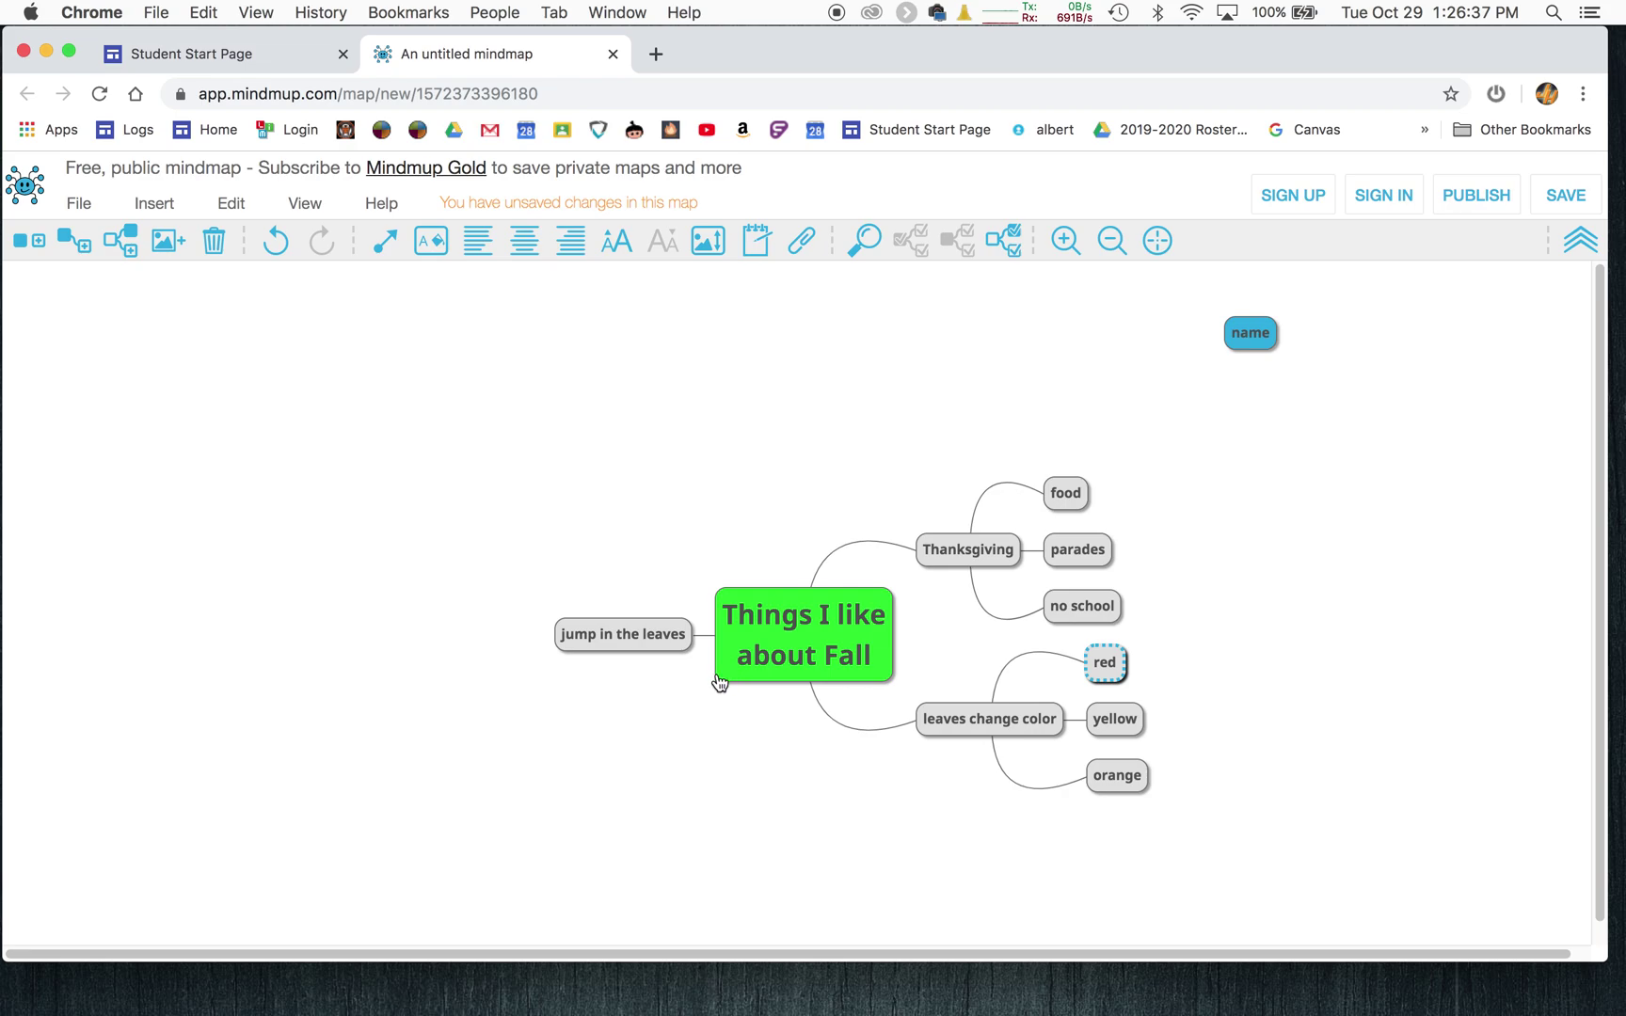
Step: Set the background color of all nodes branching from "Things I like about Fall" to yellow, leaving out the central topic itself
{"action": "left_click", "coordinate": [913, 232]}
{"action": "left_click", "coordinate": [1001, 240]}
{"action": "left_click", "coordinate": [841, 644]}
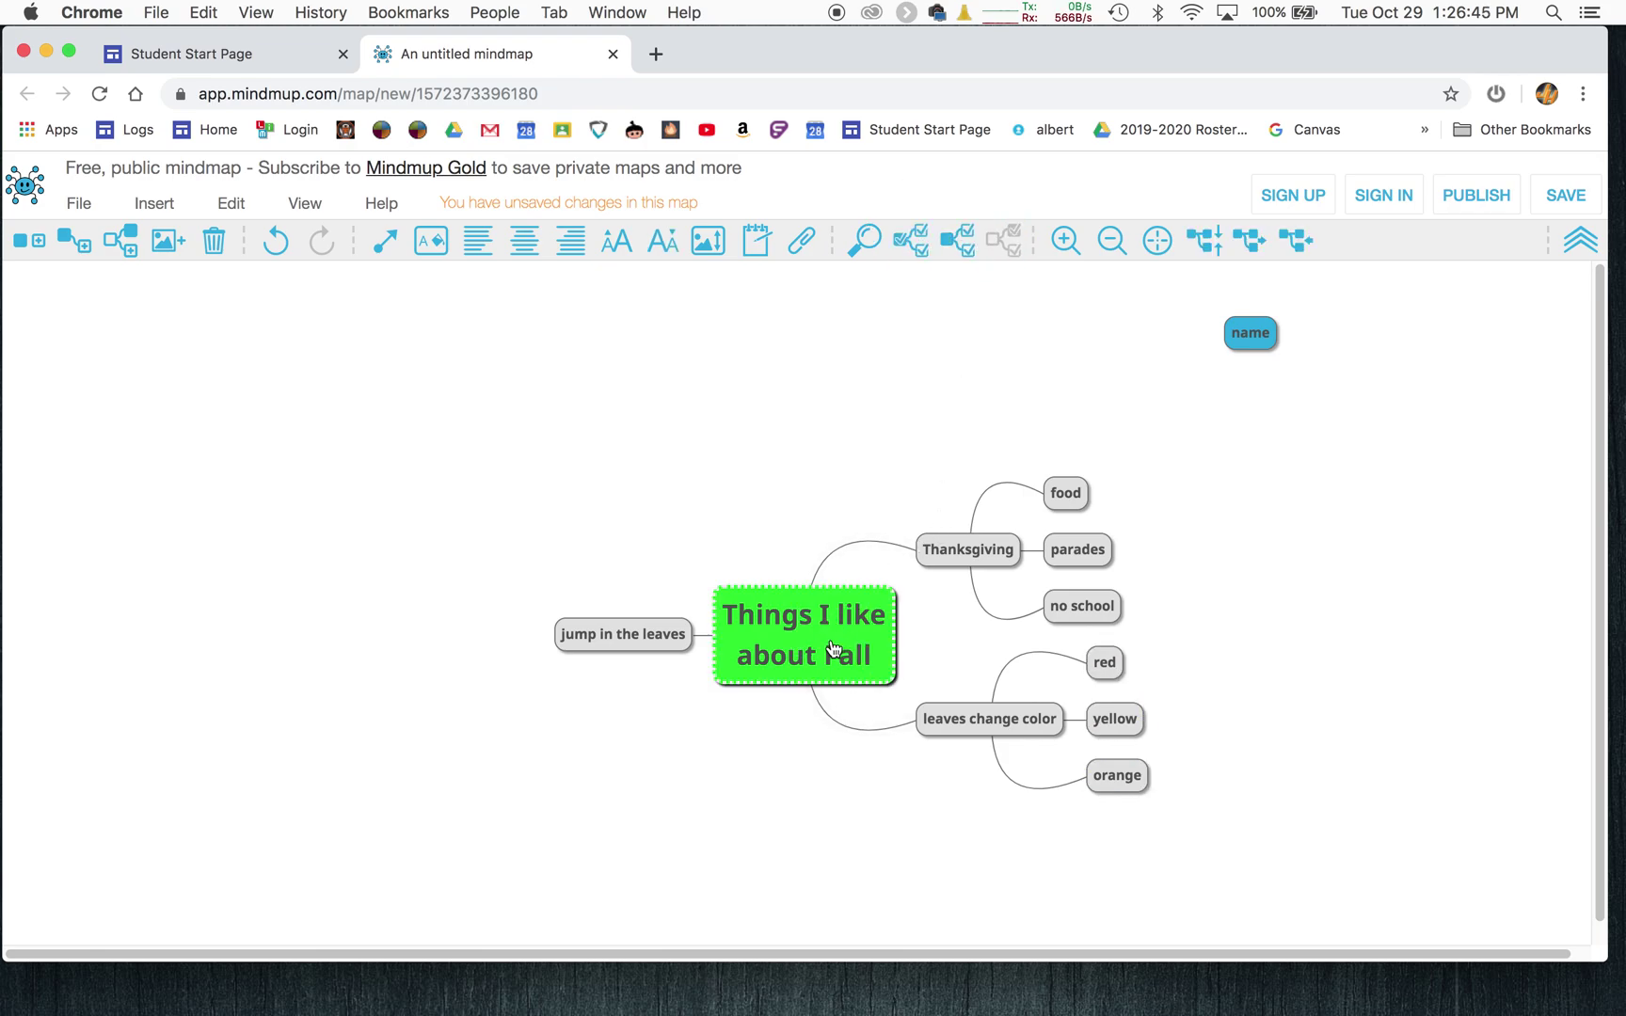
{"action": "left_click", "coordinate": [922, 243]}
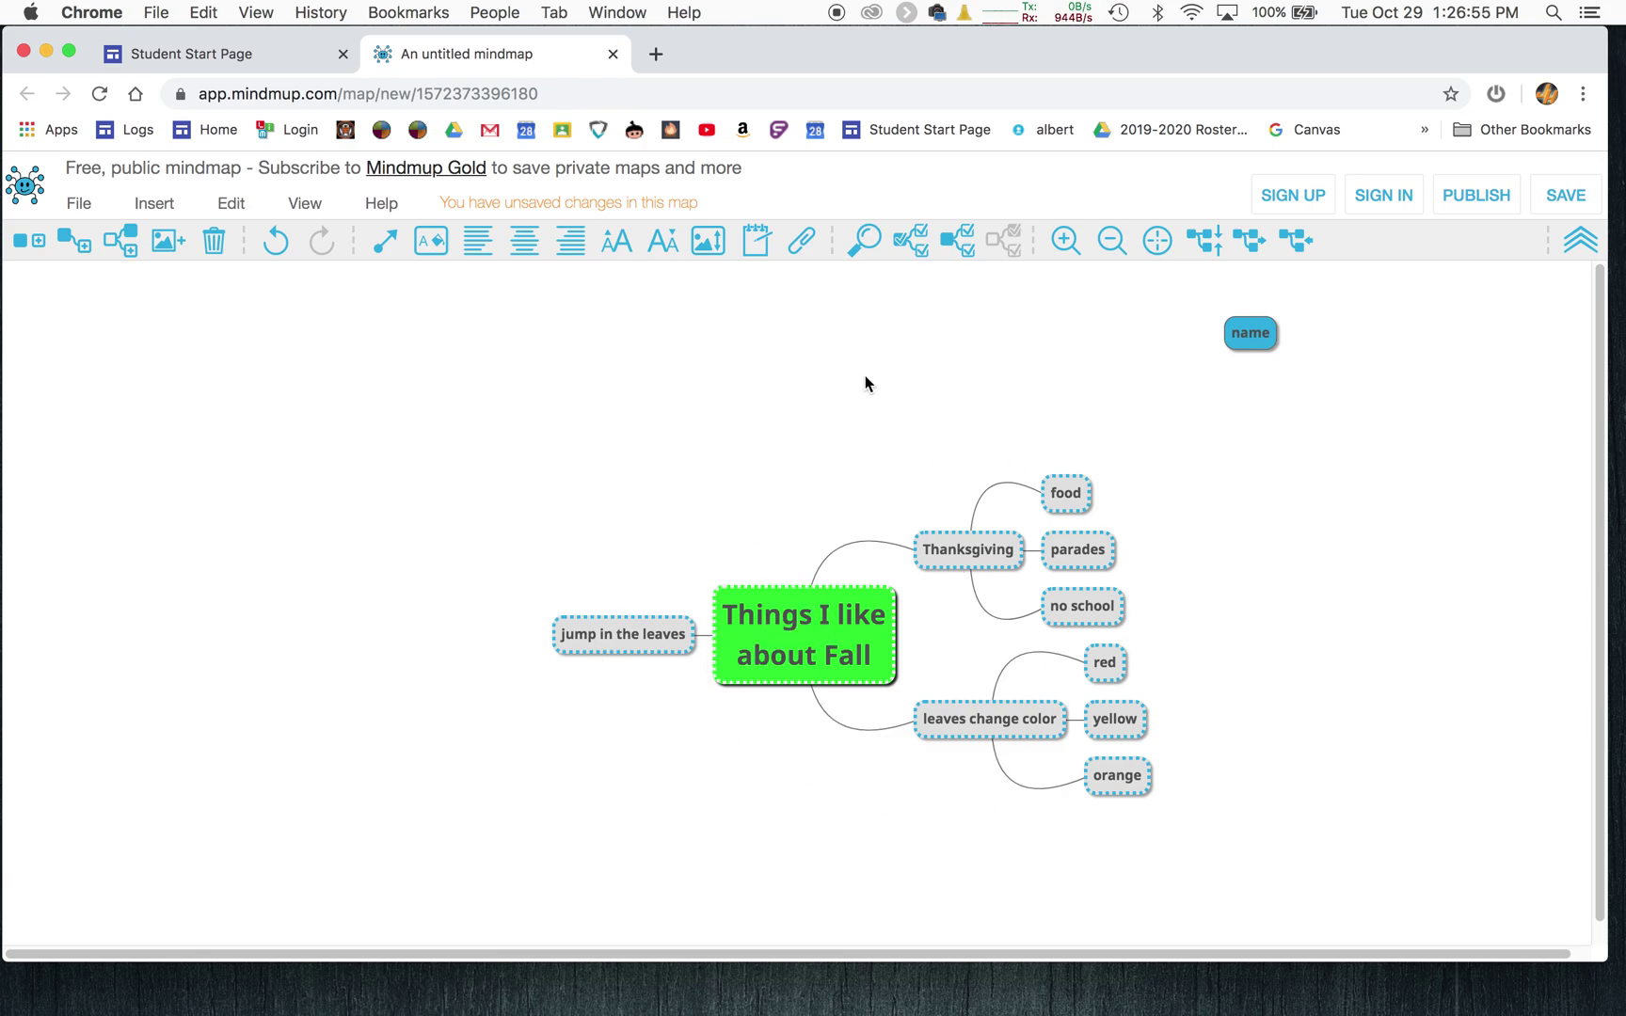
{"action": "left_click", "coordinate": [960, 246]}
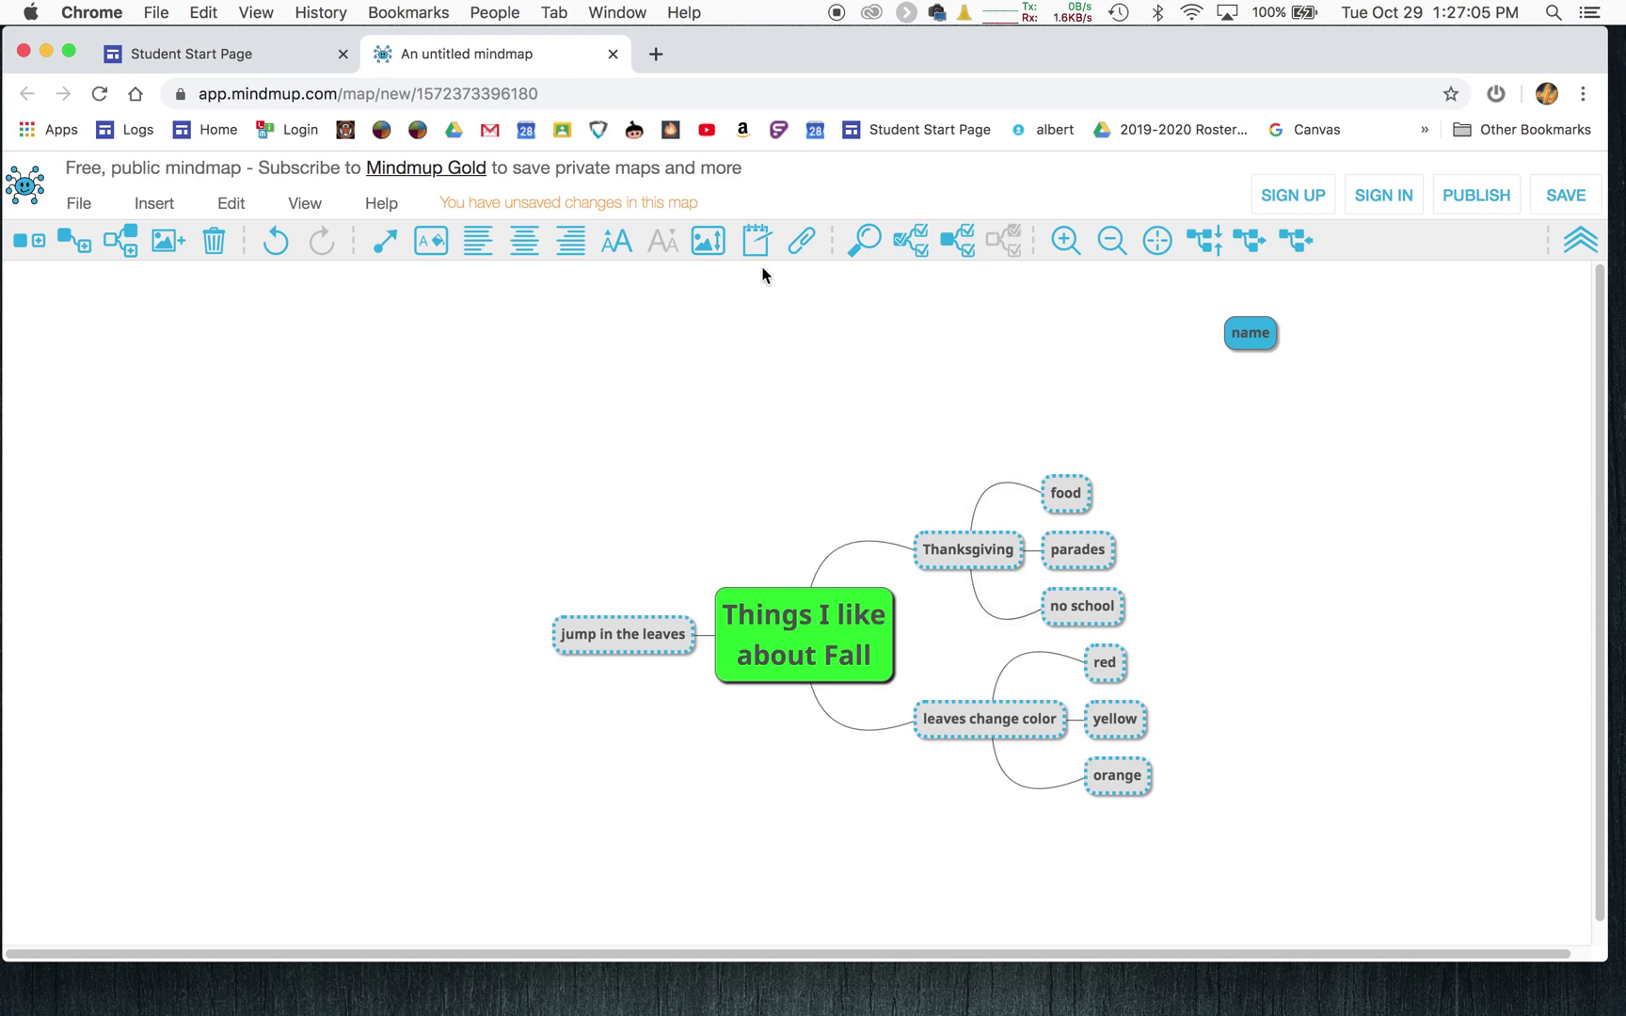
{"action": "left_click", "coordinate": [425, 244]}
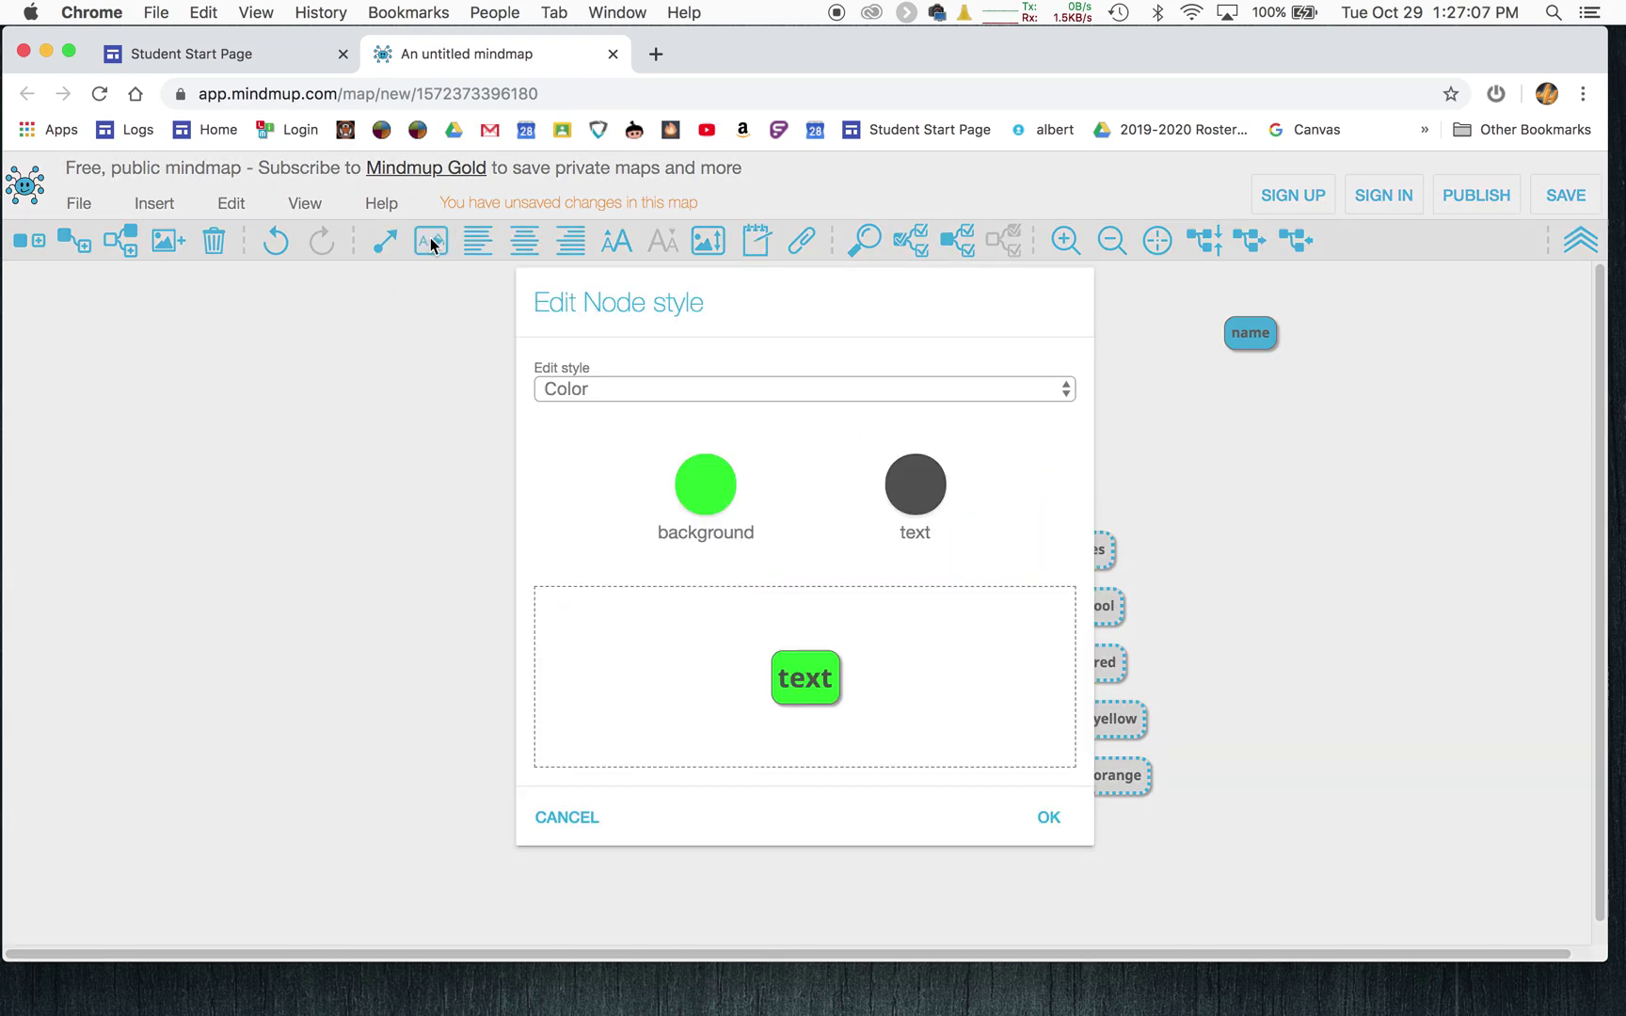
{"action": "left_click", "coordinate": [710, 465]}
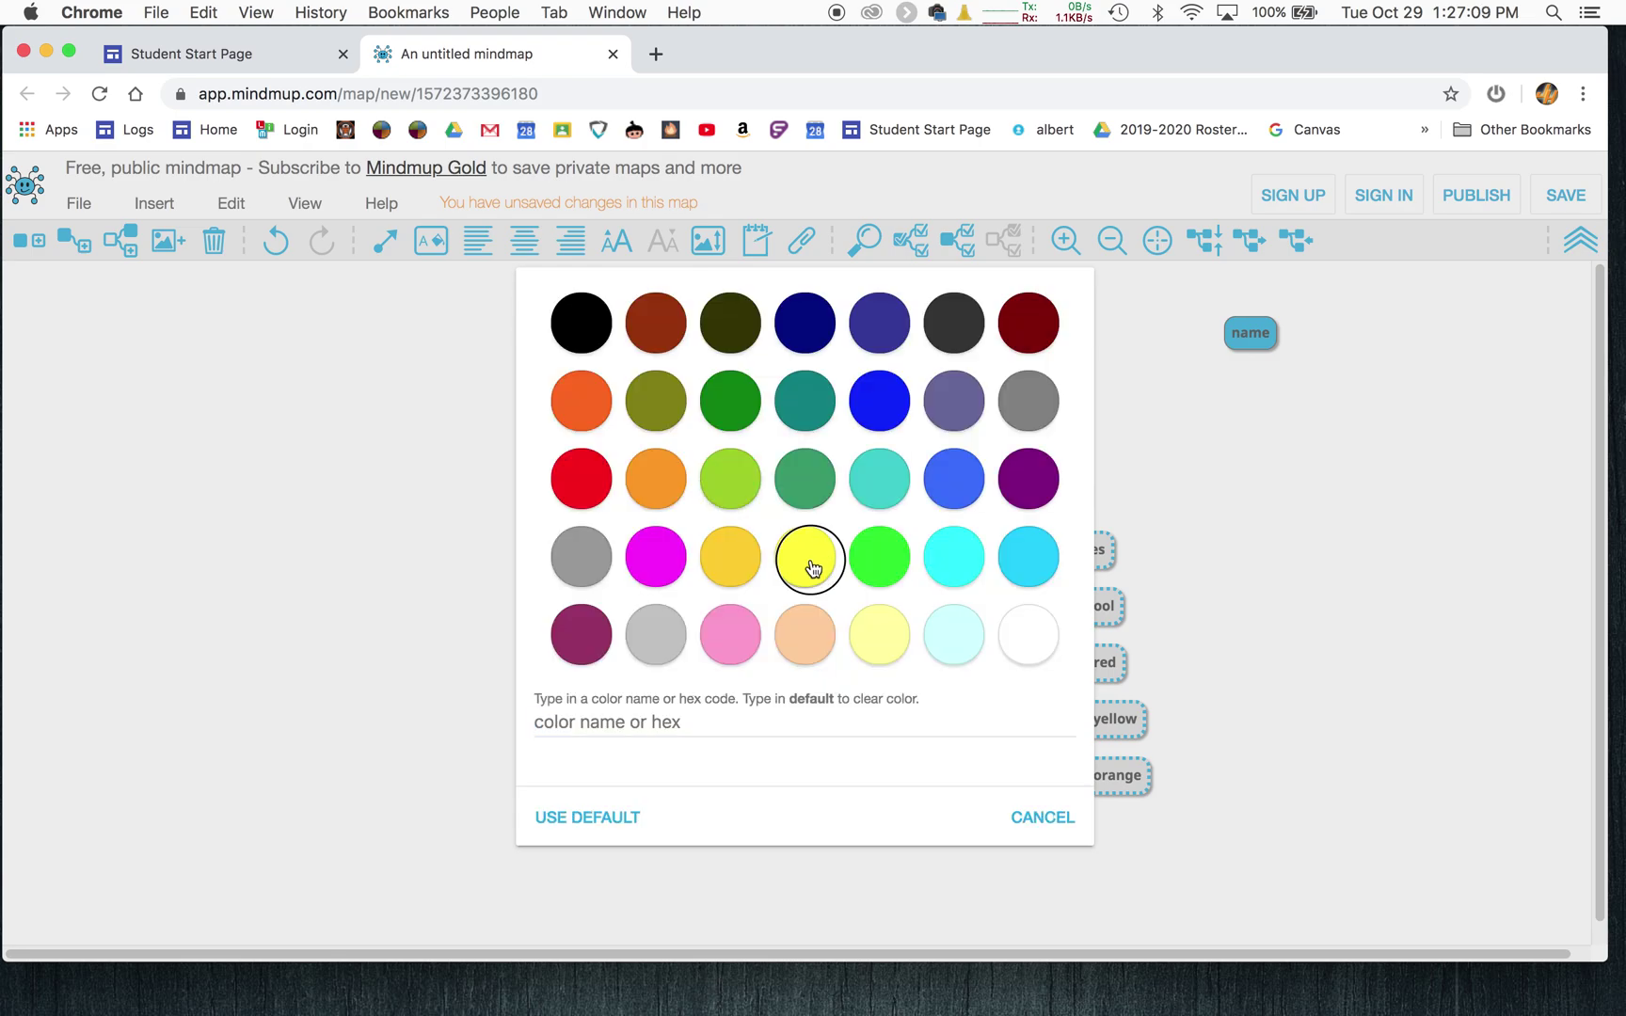
{"action": "left_click", "coordinate": [807, 557]}
{"action": "left_click", "coordinate": [1048, 816]}
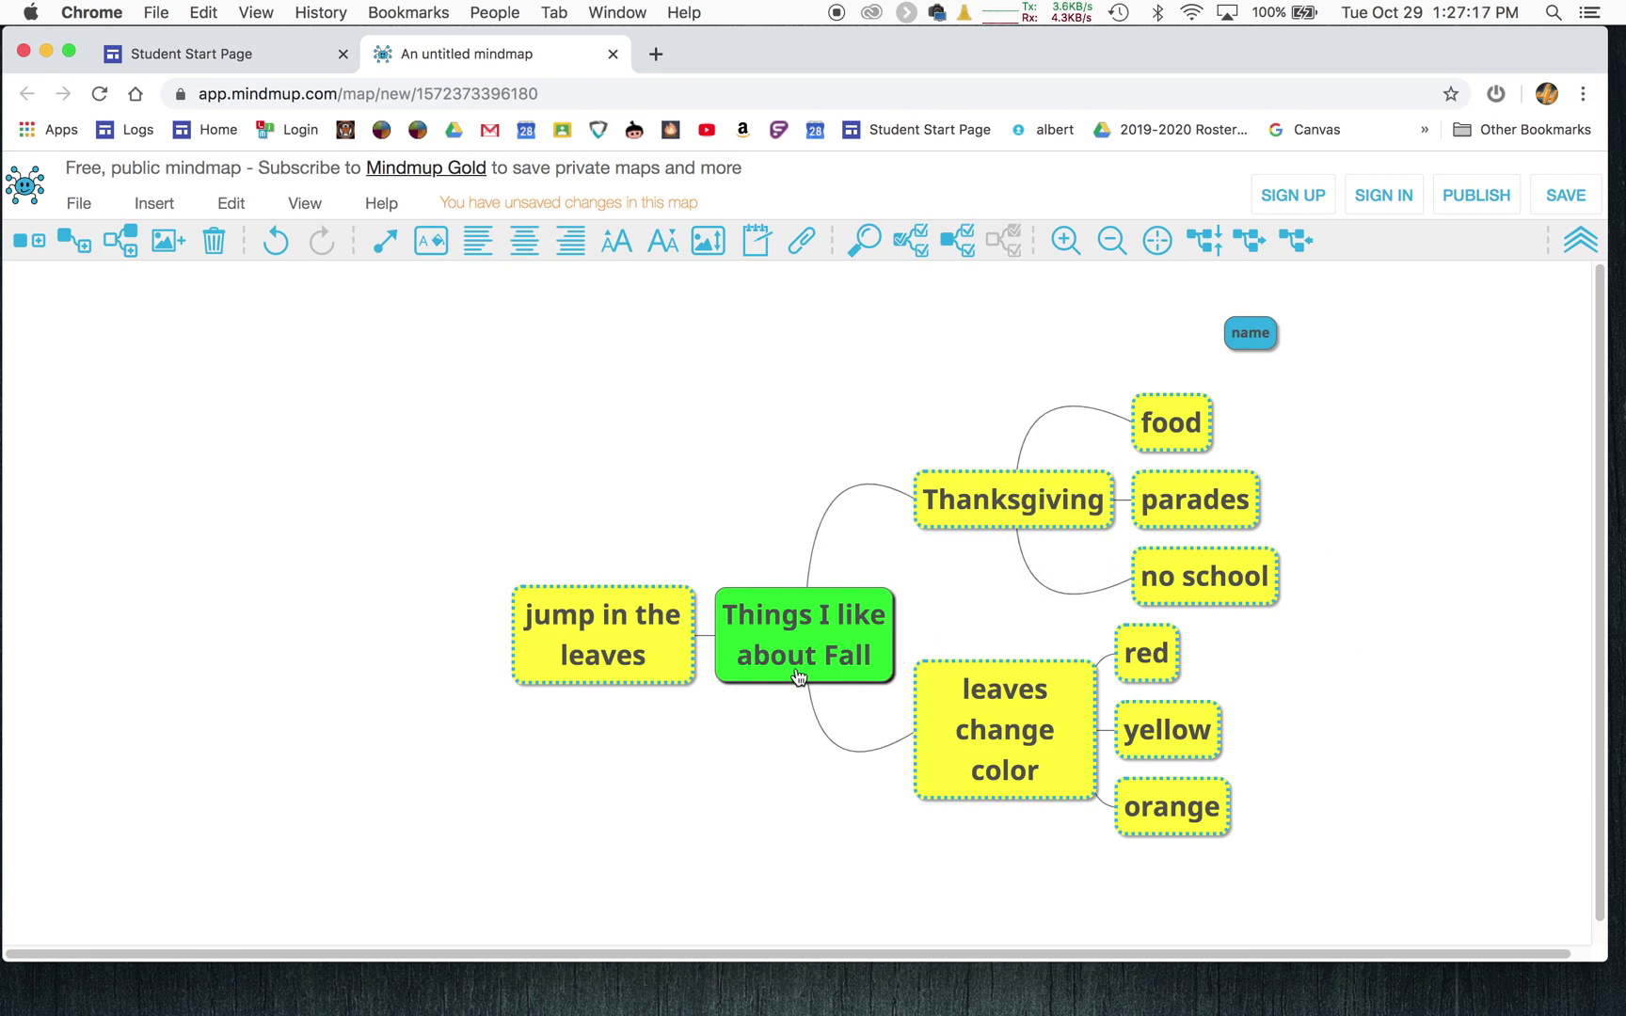
Step: Set the background color of the three child nodes under "Thanksgiving" to red, leaving out the parent node
{"action": "left_click", "coordinate": [1041, 508]}
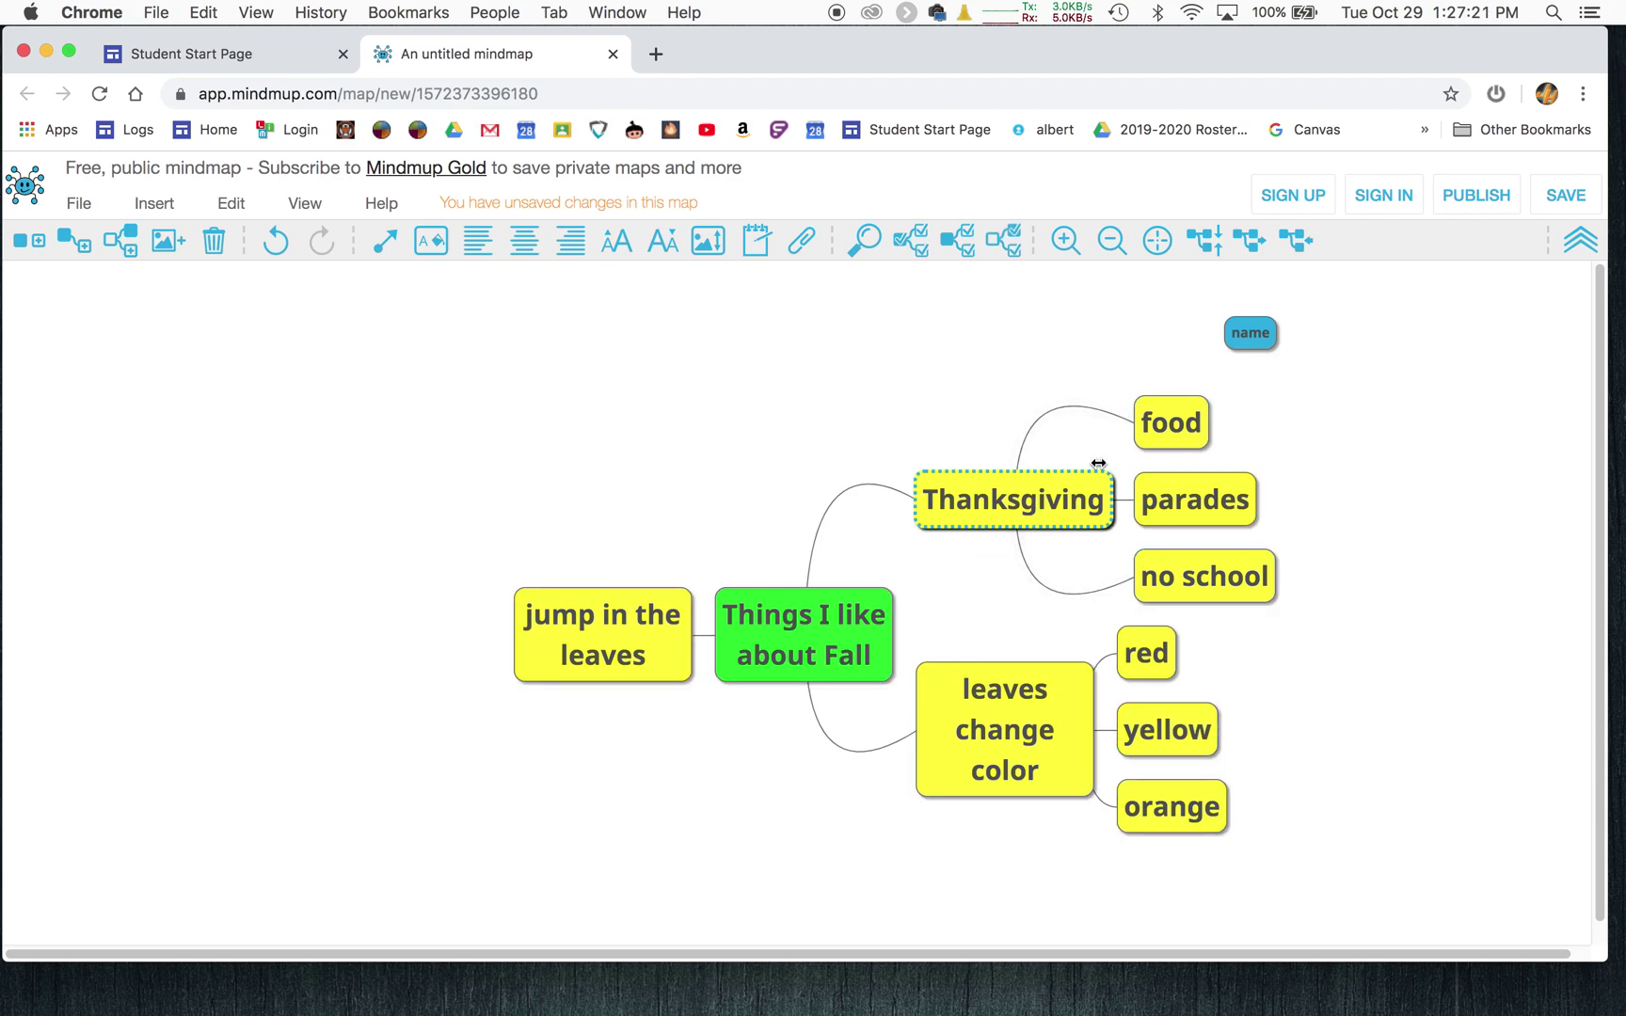
{"action": "left_click", "coordinate": [957, 243]}
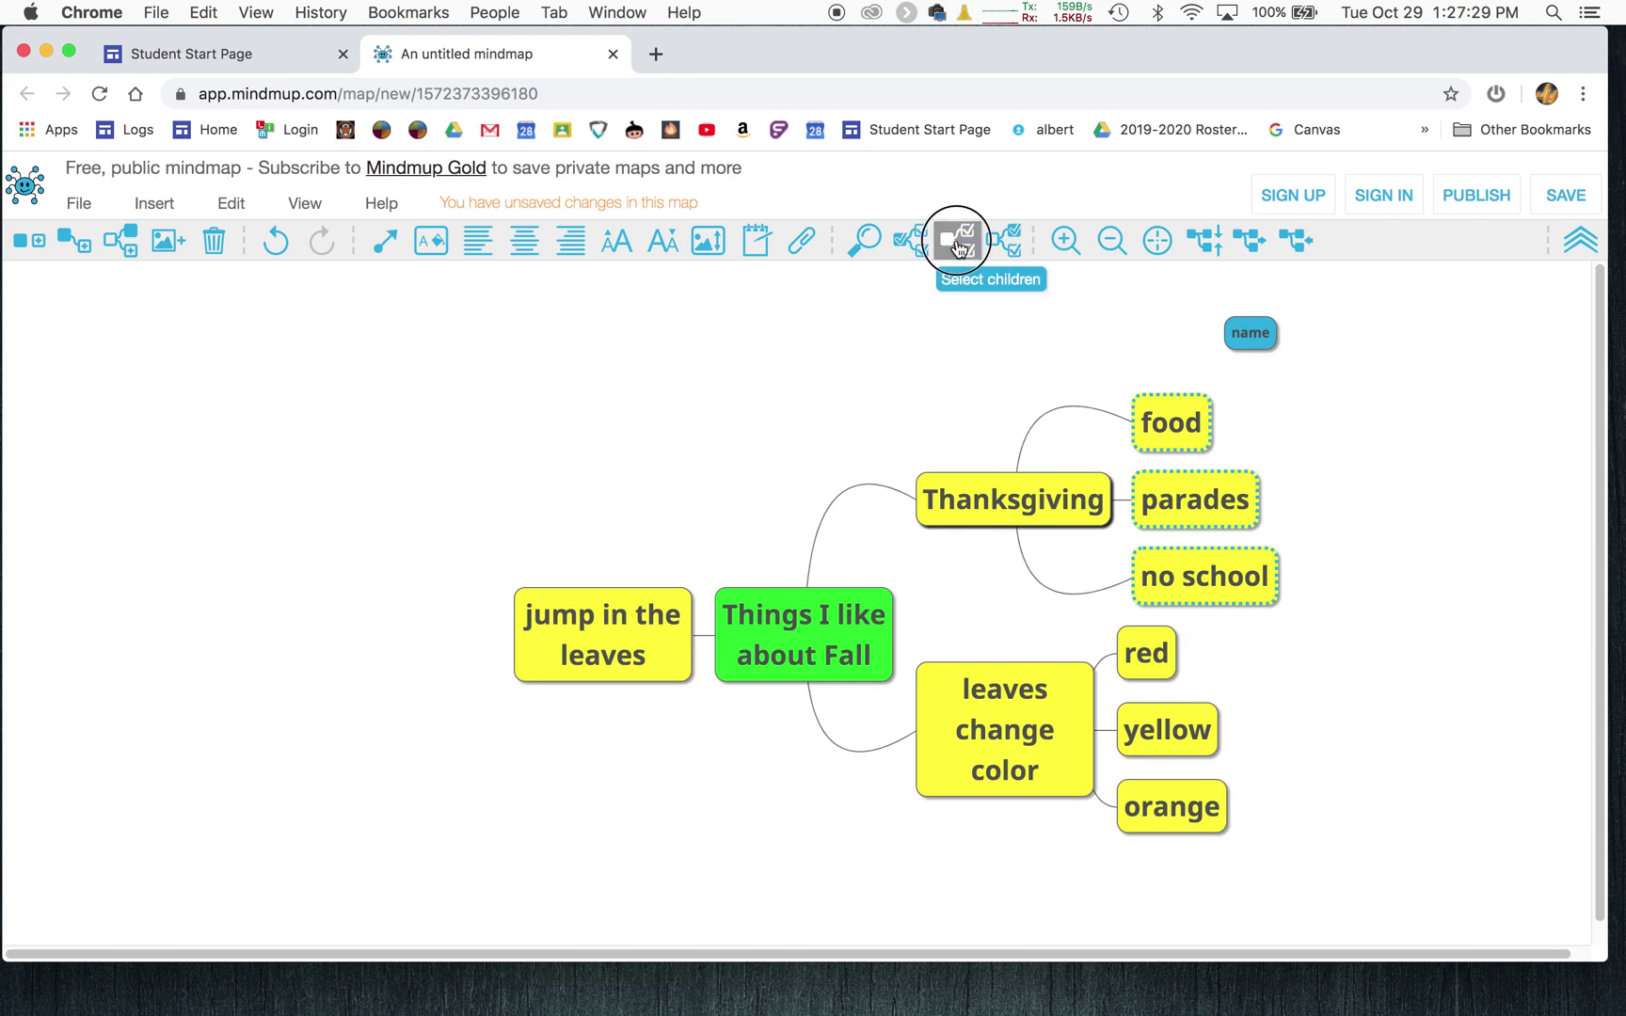
{"action": "left_click", "coordinate": [911, 243]}
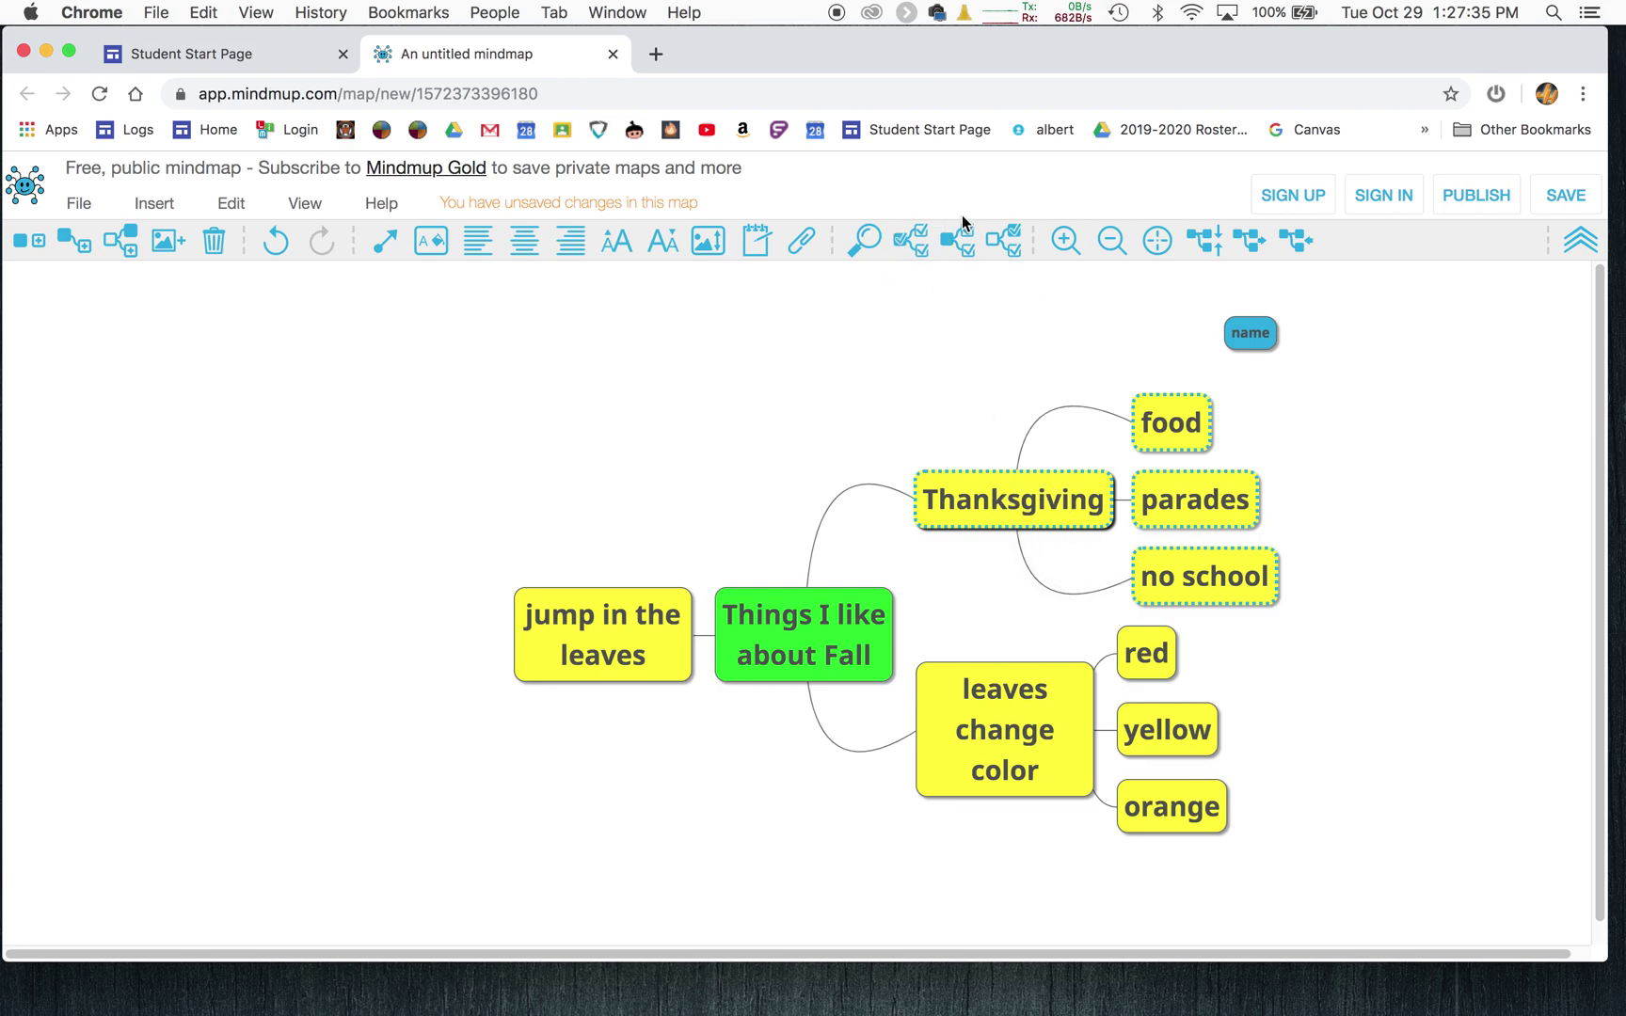
{"action": "left_click", "coordinate": [967, 247]}
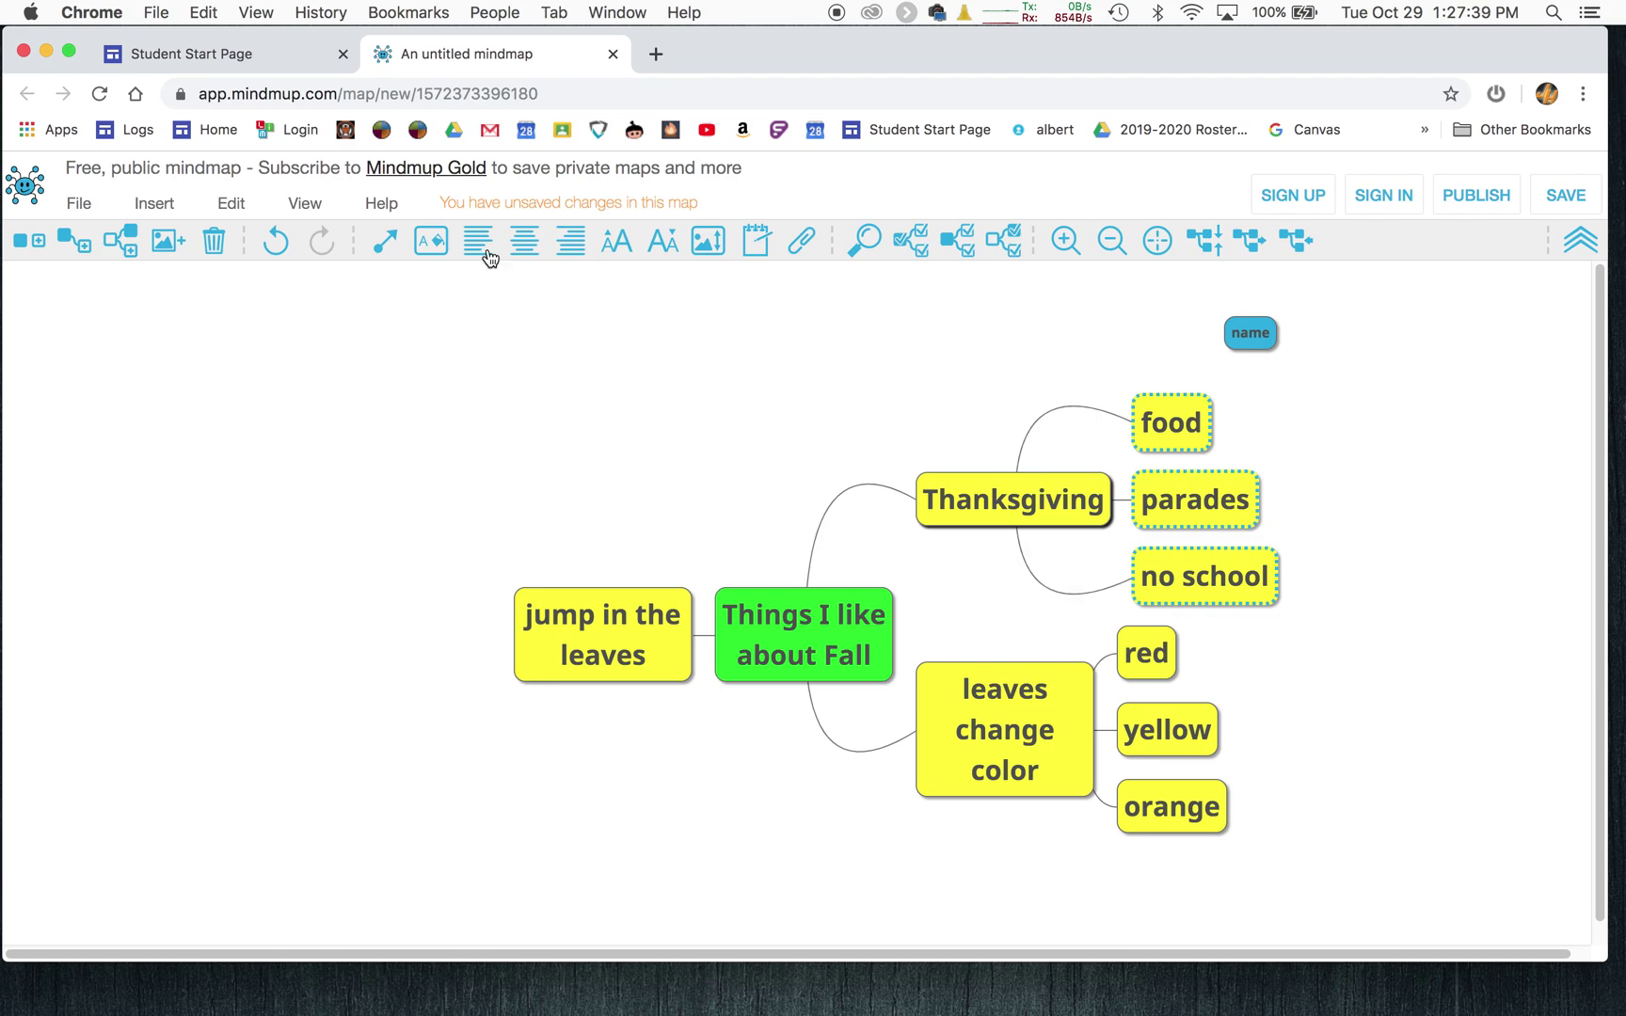
{"action": "left_click", "coordinate": [436, 246]}
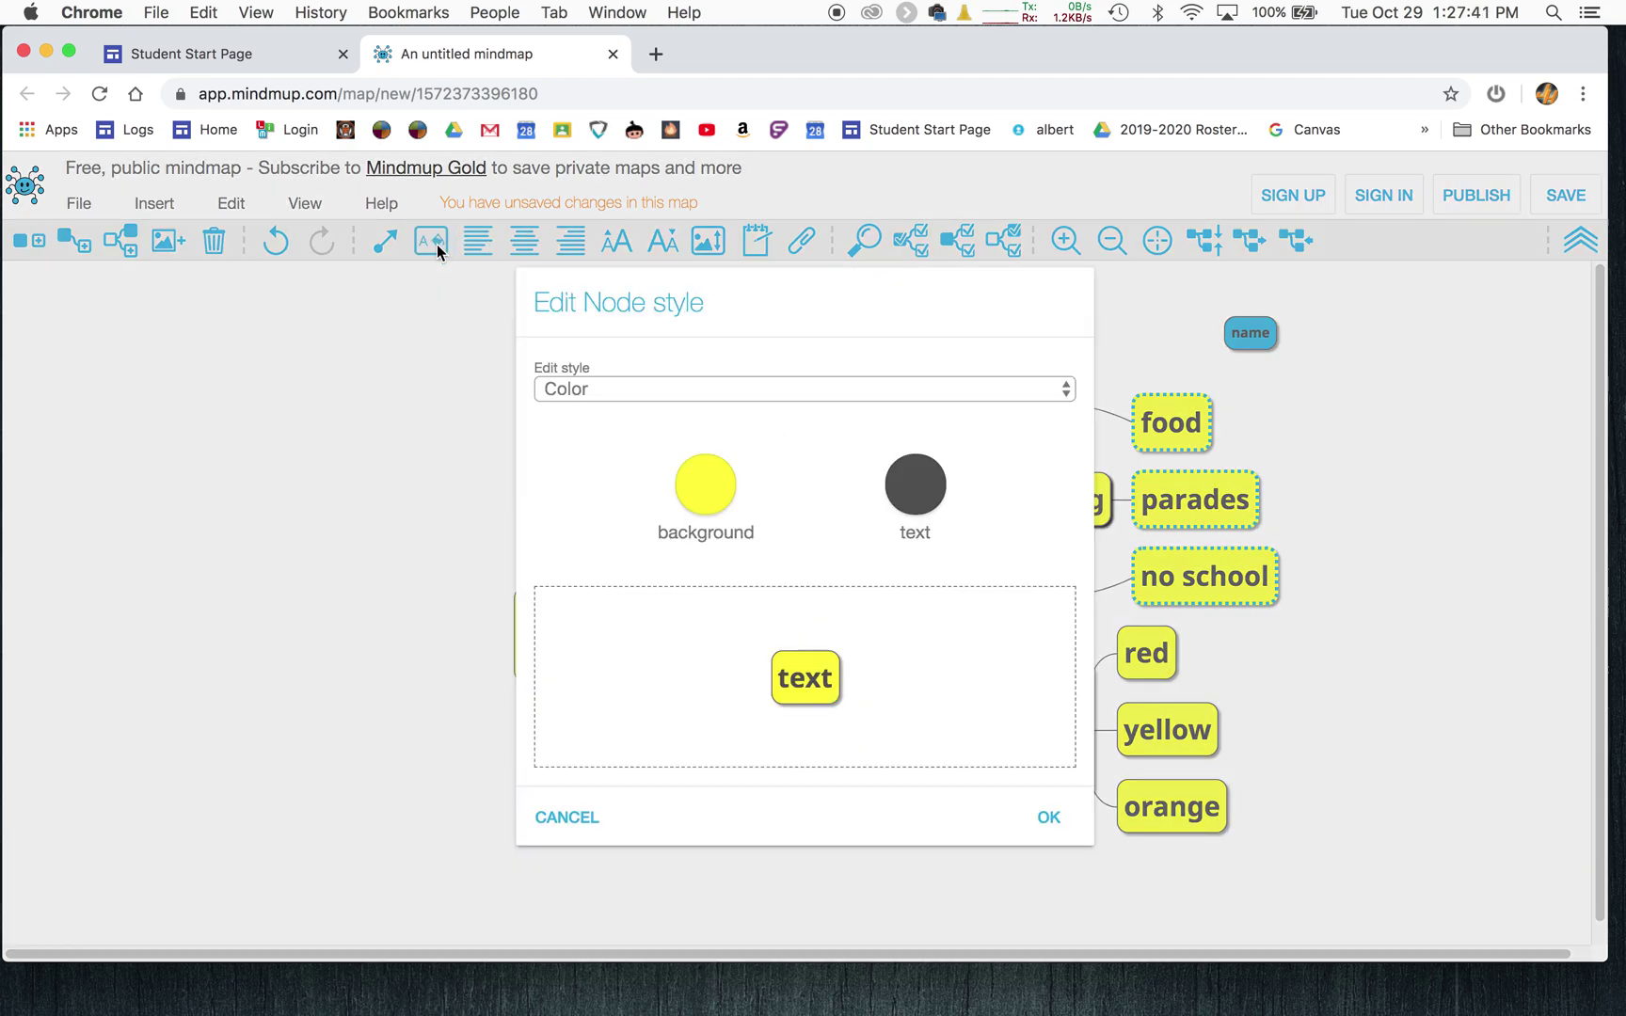
{"action": "left_click", "coordinate": [700, 485]}
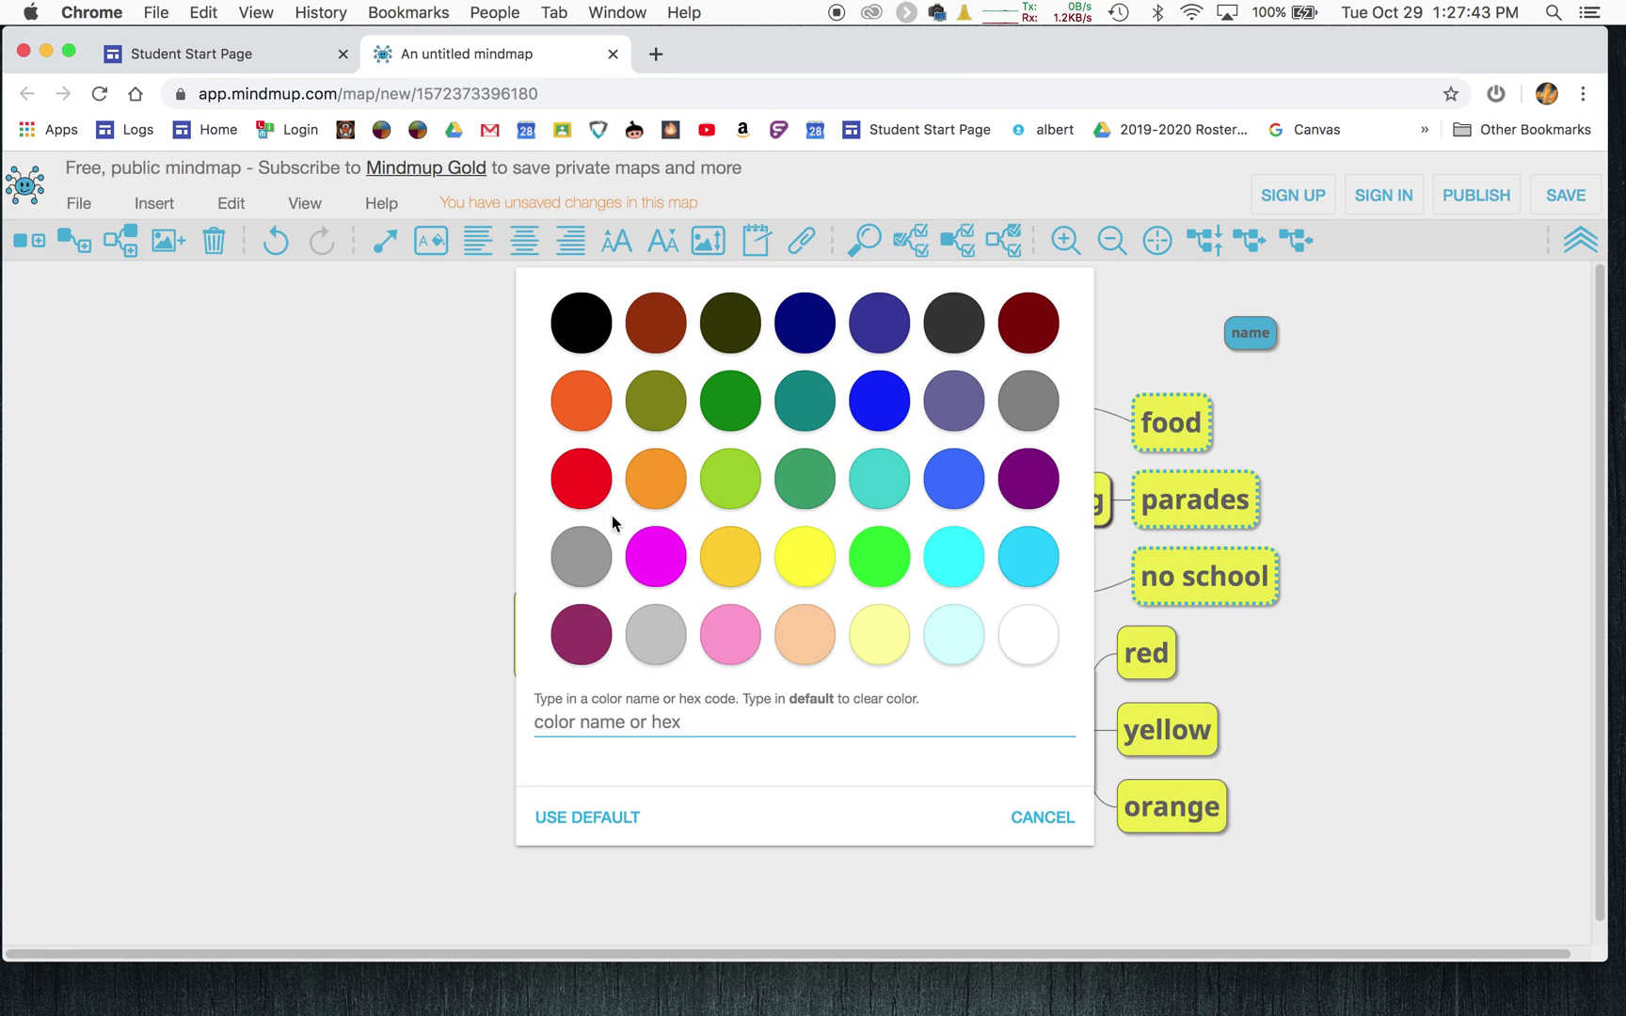
{"action": "left_click", "coordinate": [581, 499]}
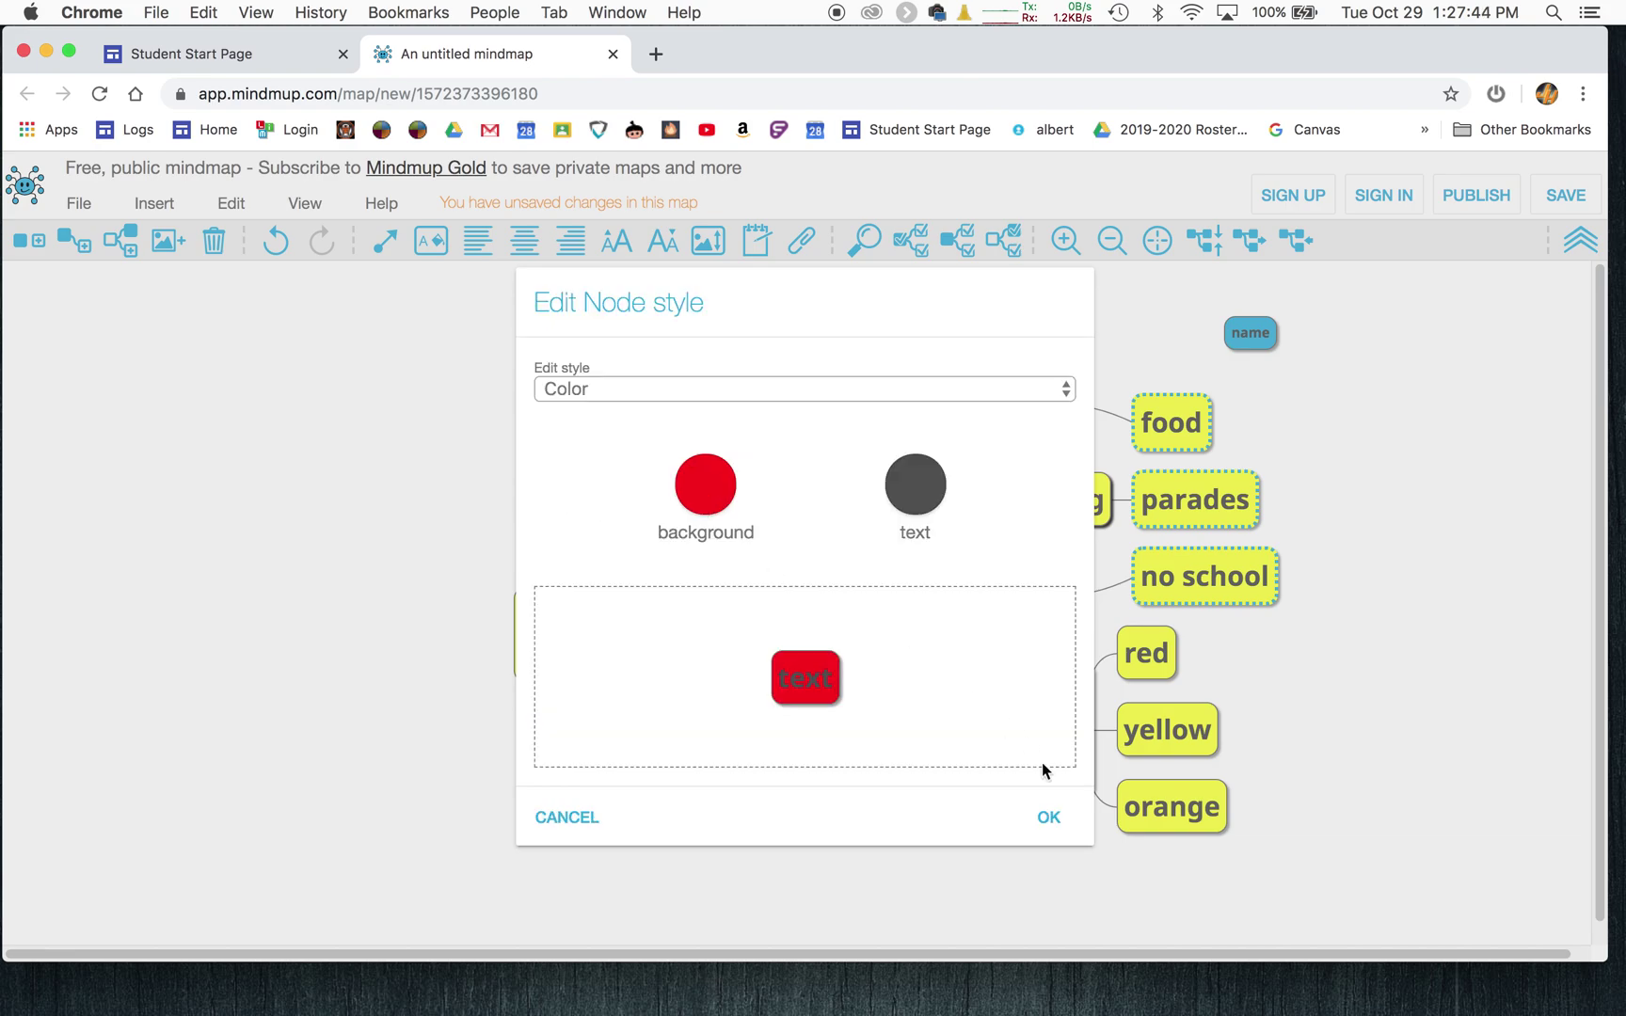
{"action": "left_click", "coordinate": [1045, 814]}
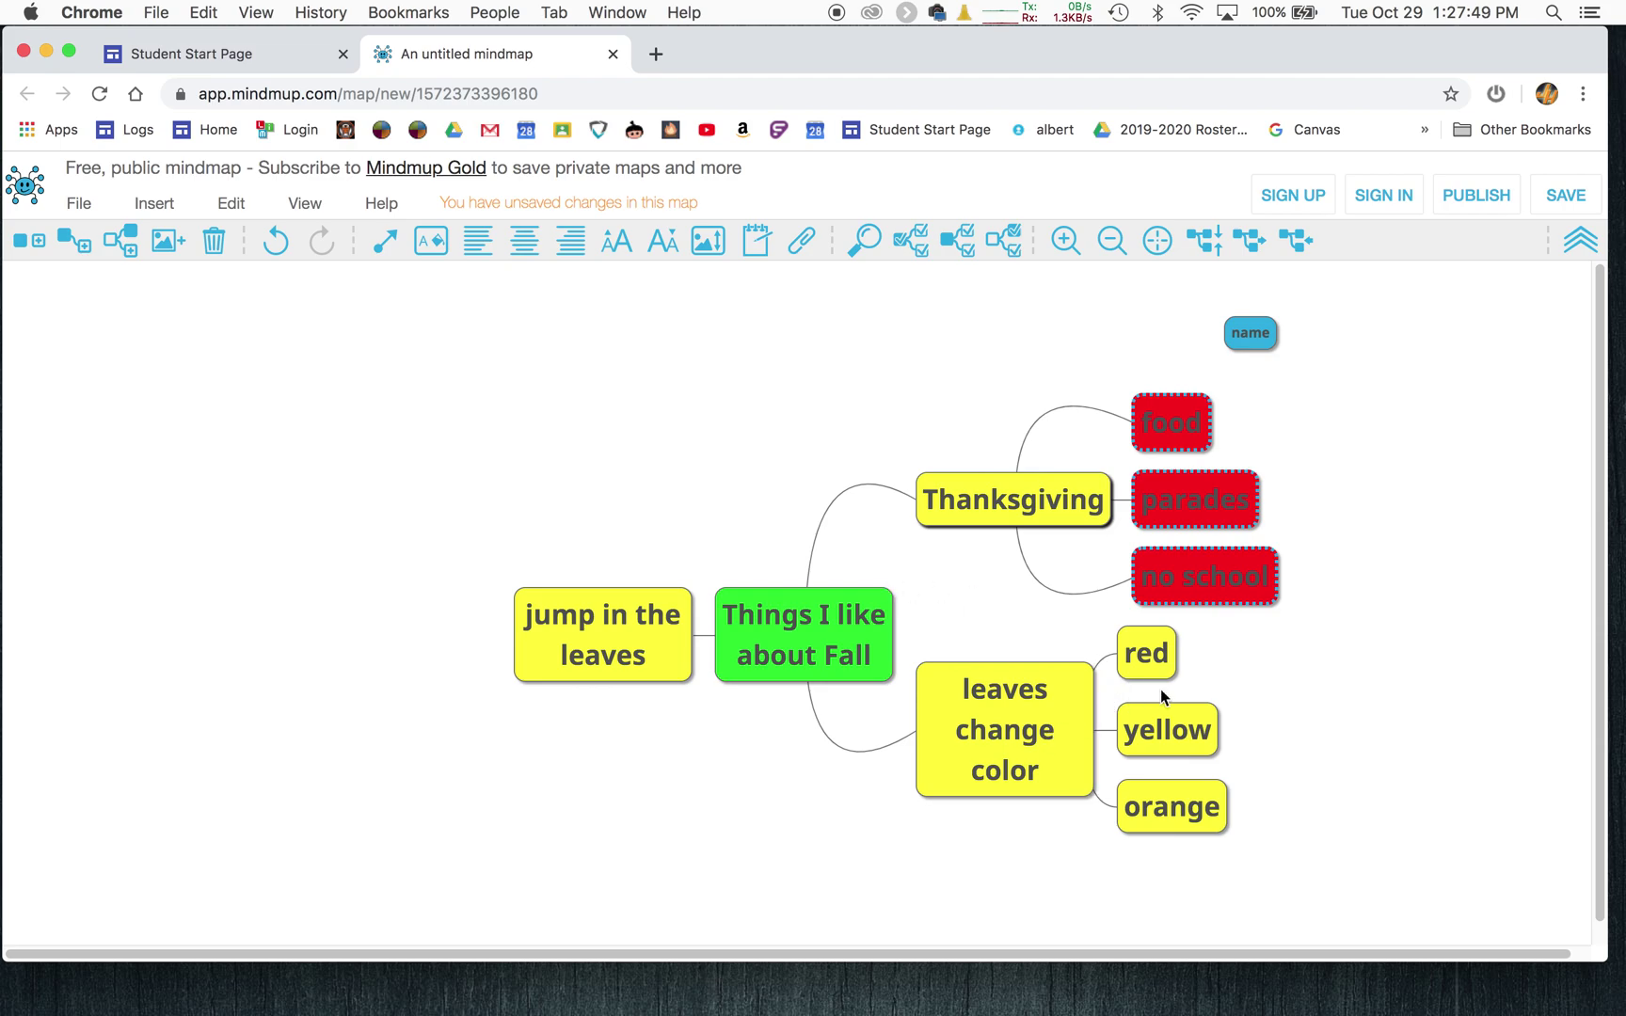
Step: Try a cyan background on "leaves change color" together with its three child nodes, and undo the color change
{"action": "left_click", "coordinate": [1057, 720]}
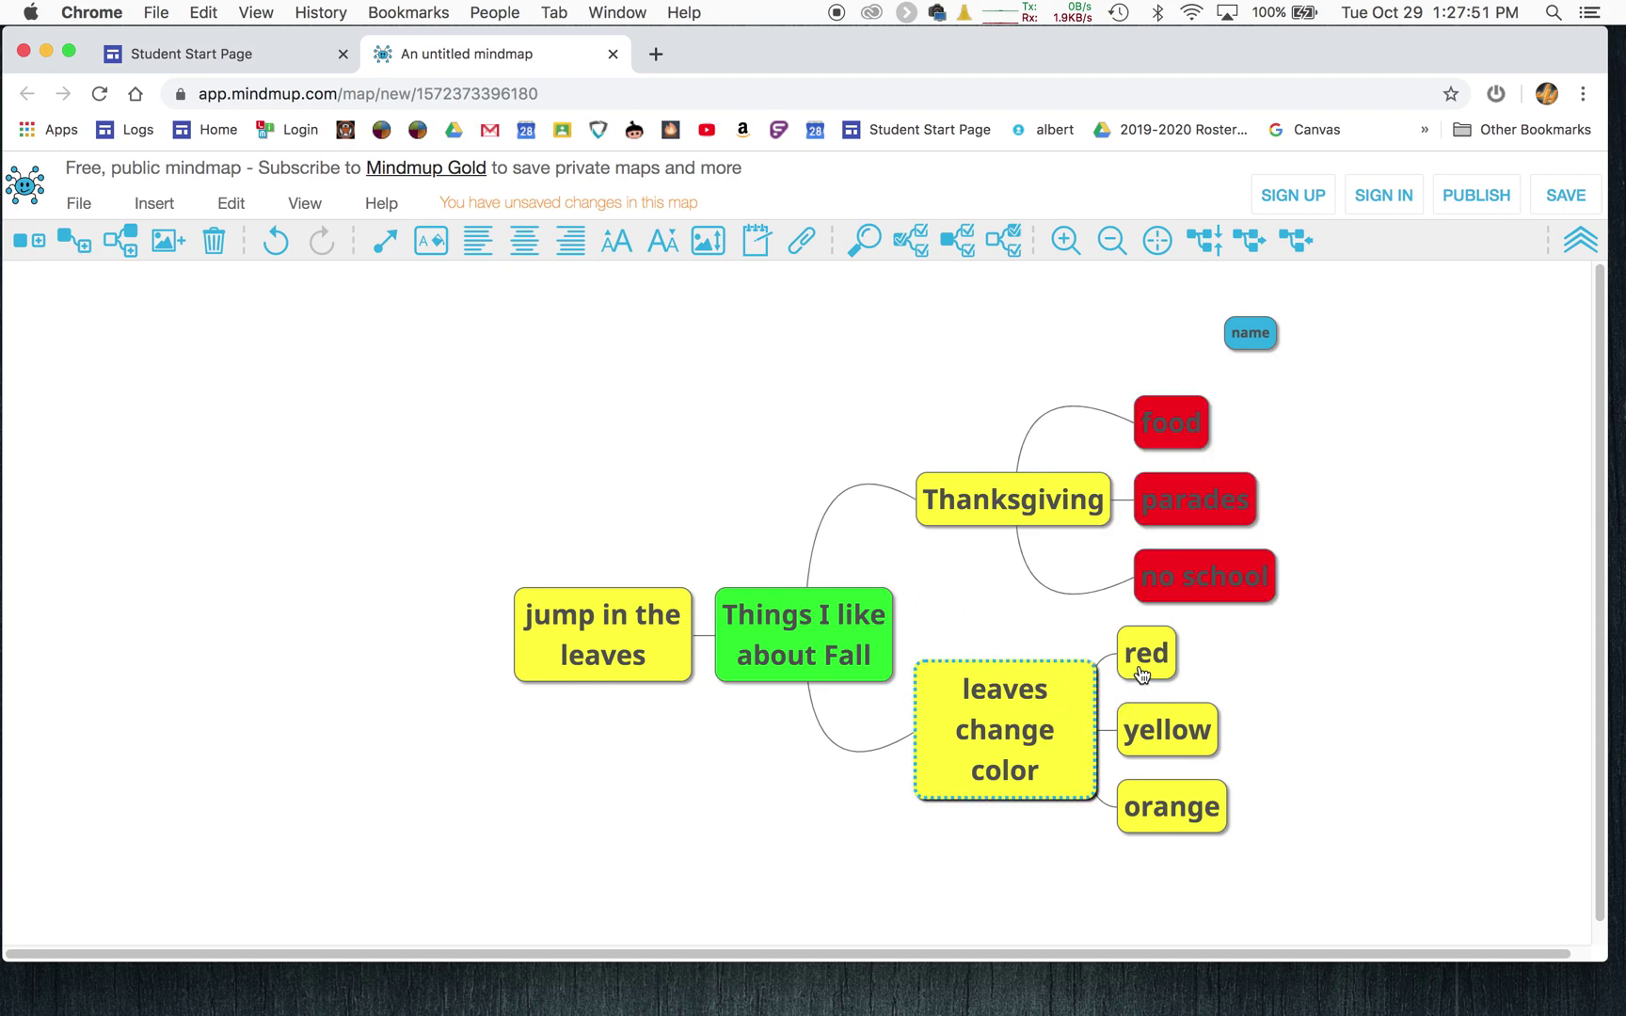
{"action": "left_click", "coordinate": [911, 241]}
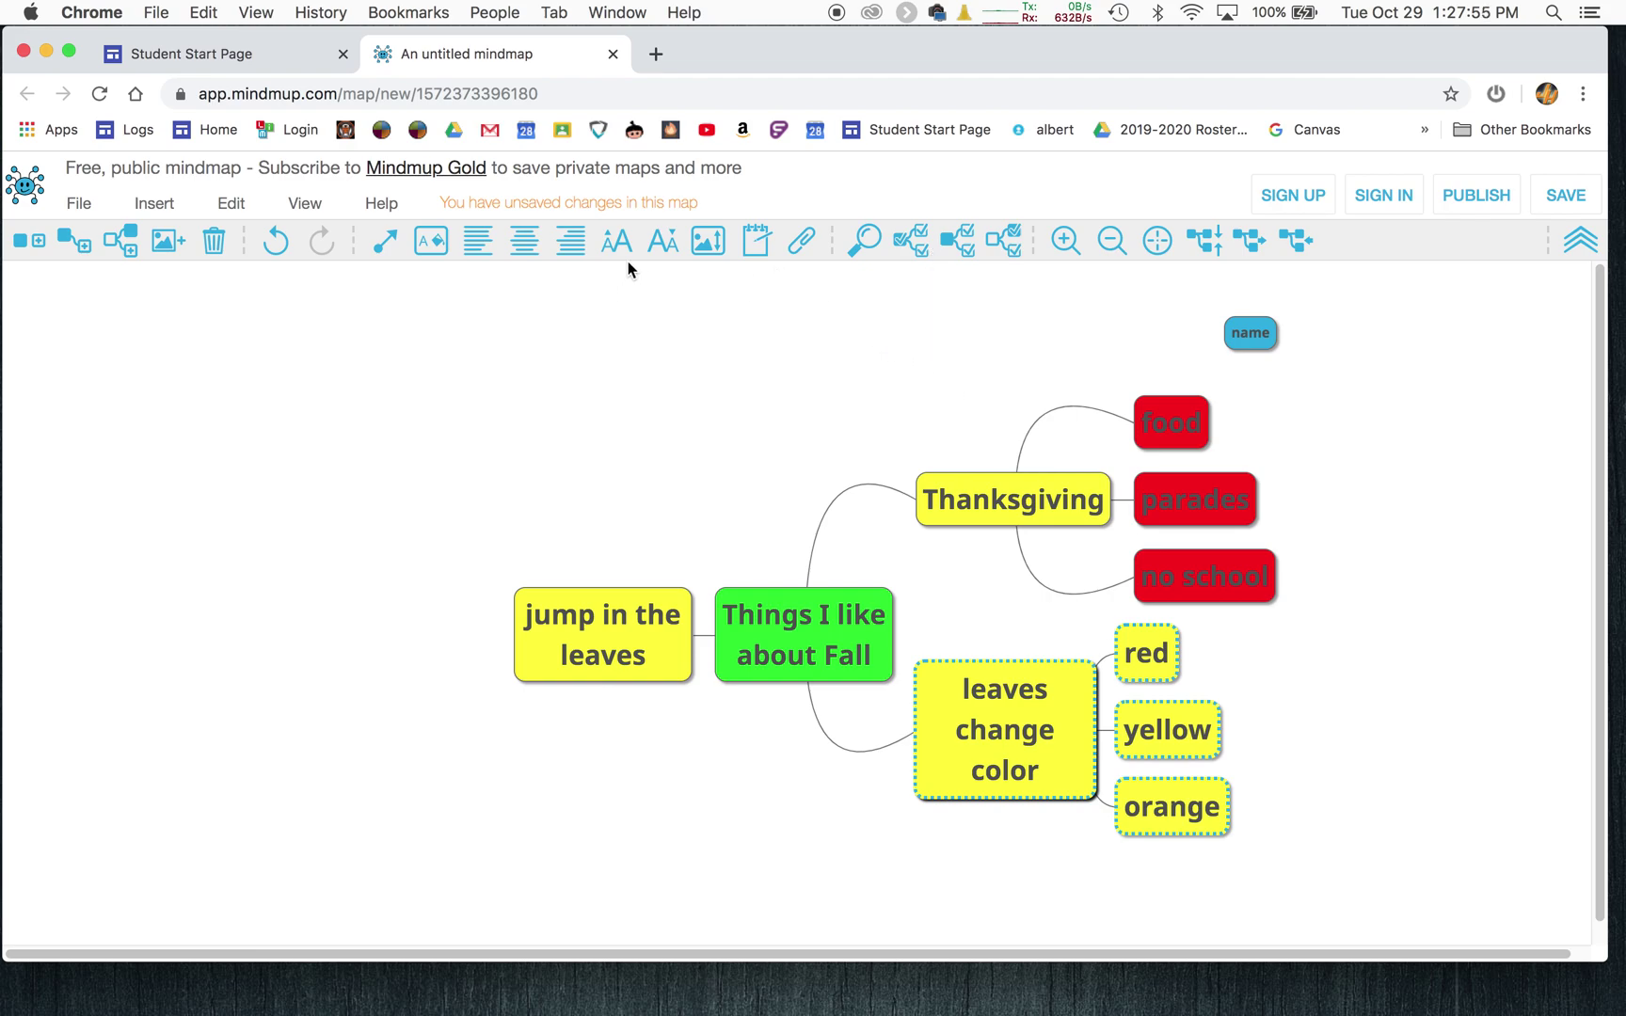
{"action": "left_click", "coordinate": [431, 243]}
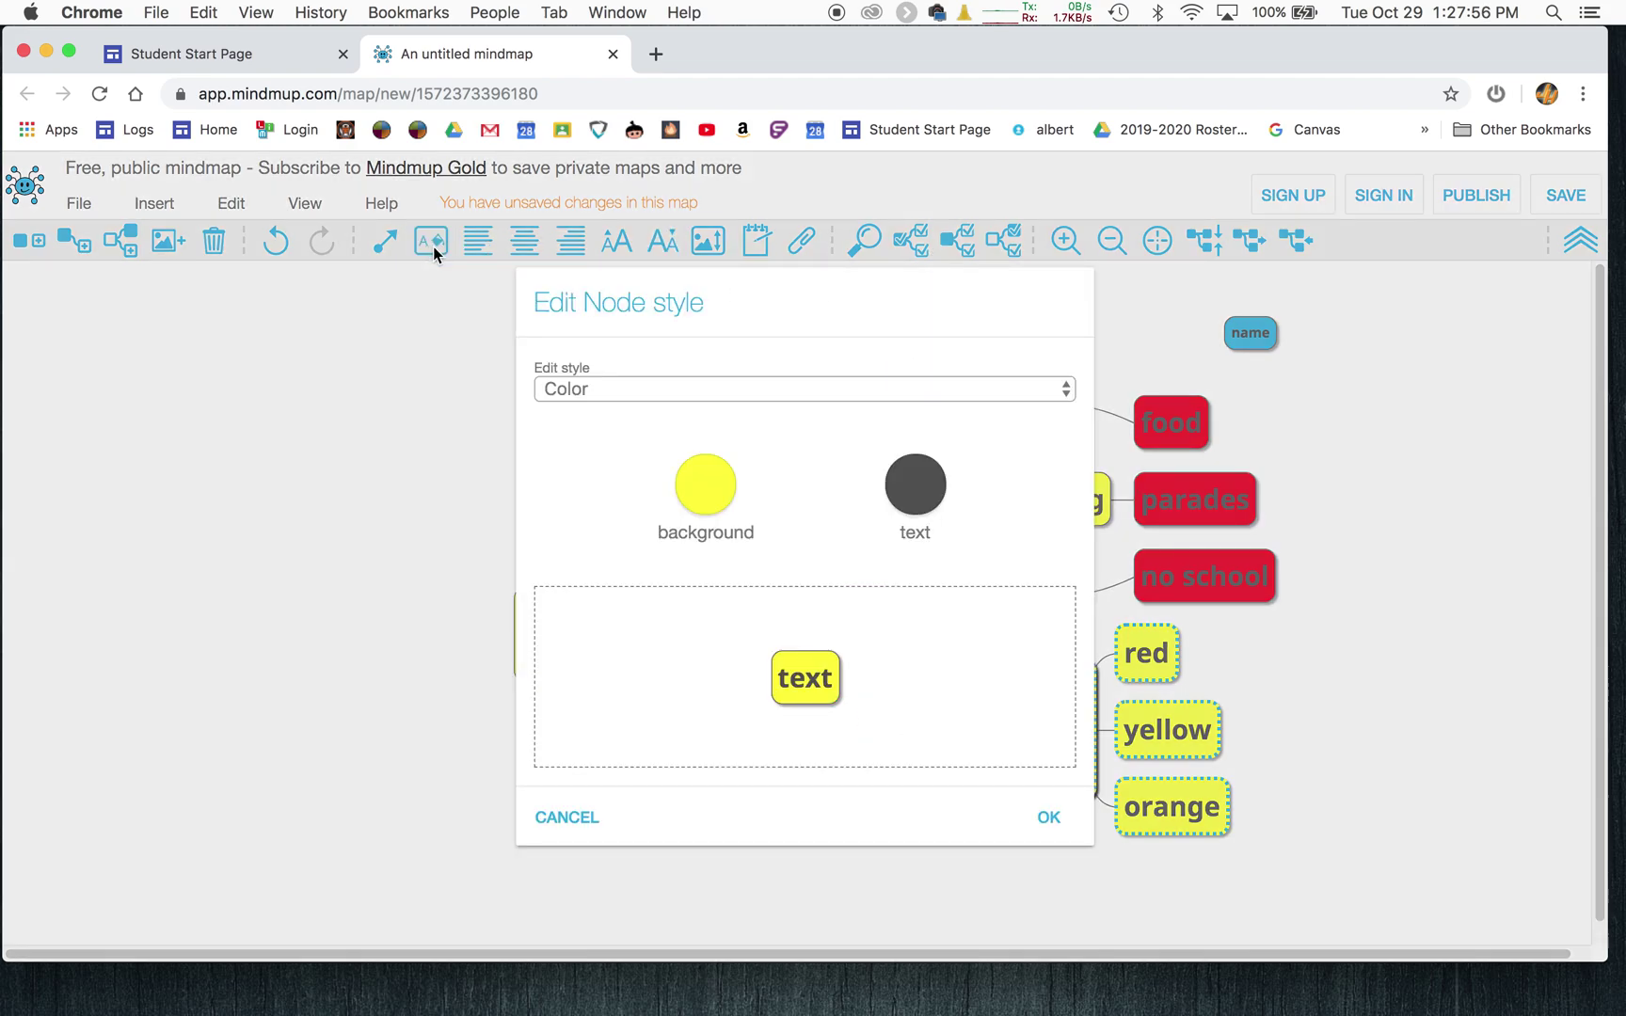
{"action": "left_click", "coordinate": [691, 485]}
{"action": "left_click", "coordinate": [942, 561]}
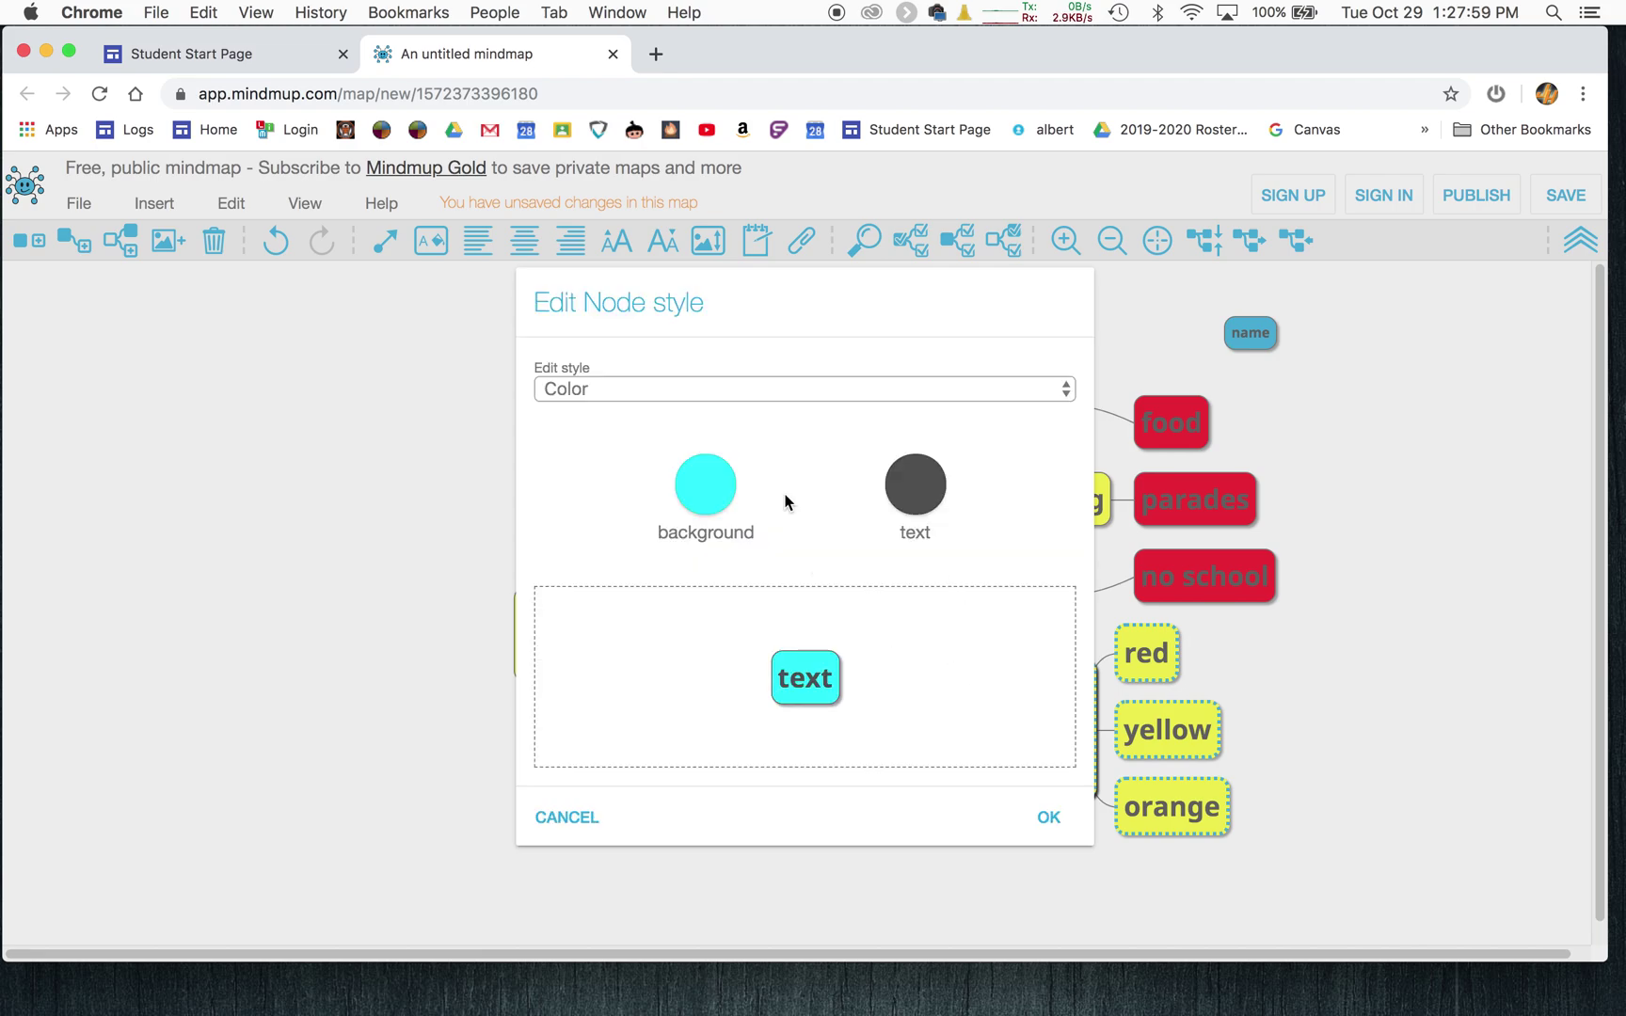
{"action": "left_click", "coordinate": [1048, 816]}
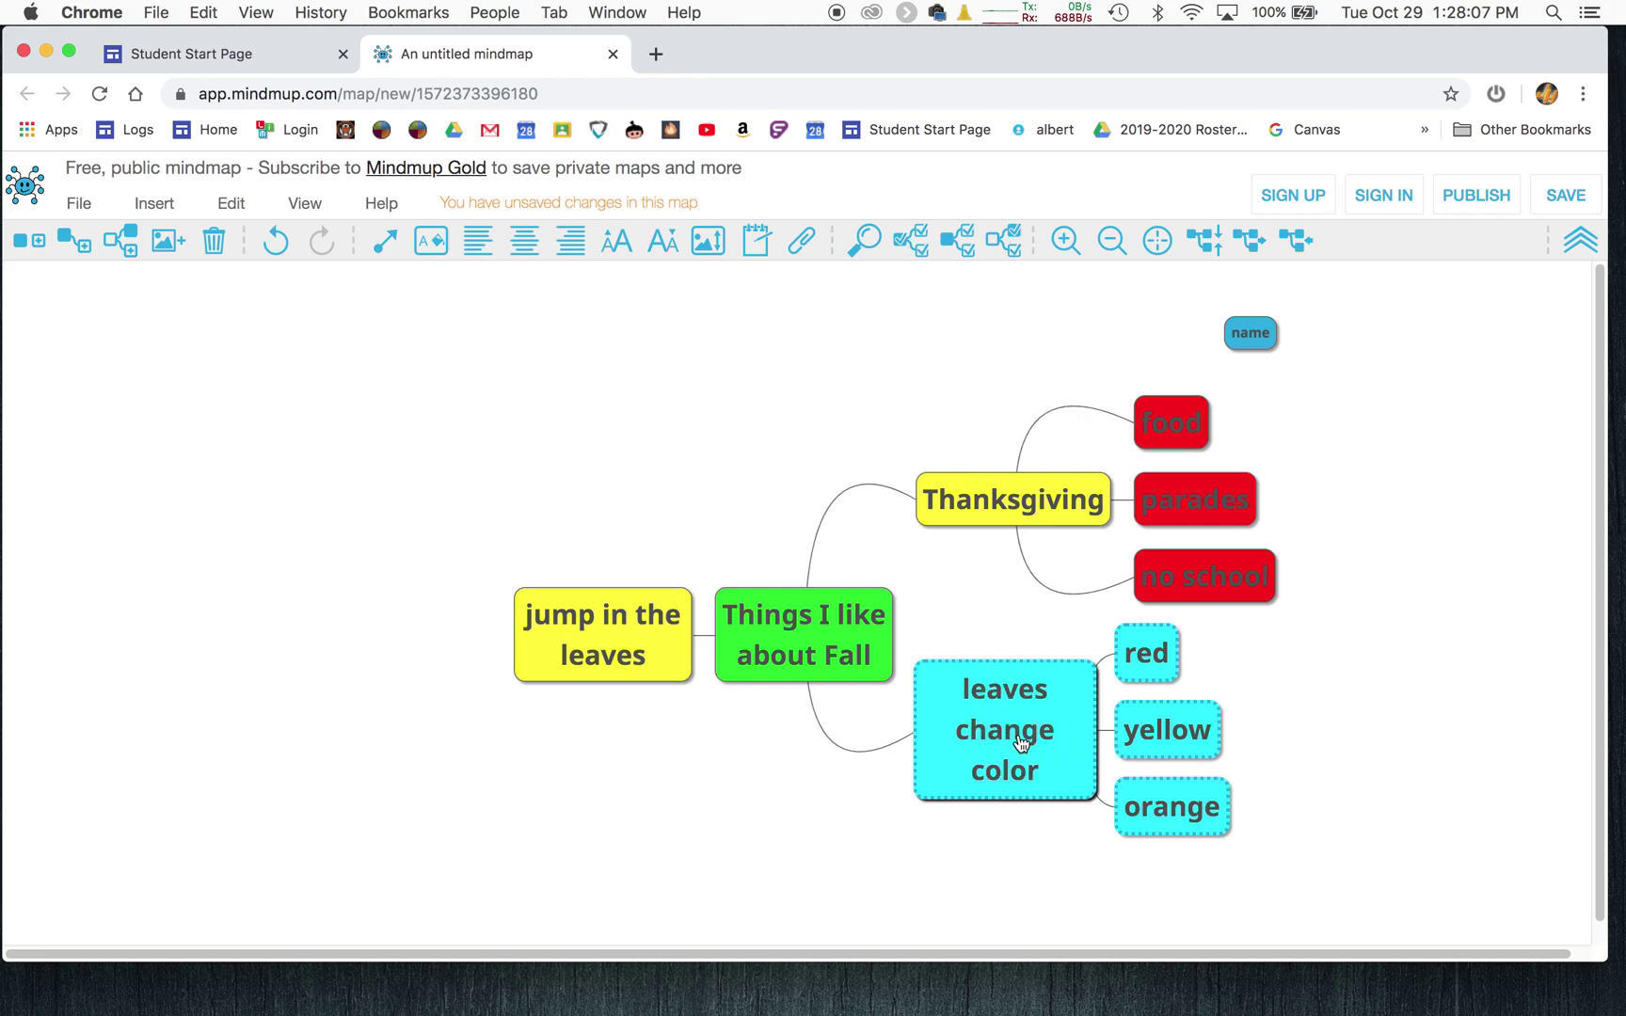
{"action": "left_click", "coordinate": [276, 244]}
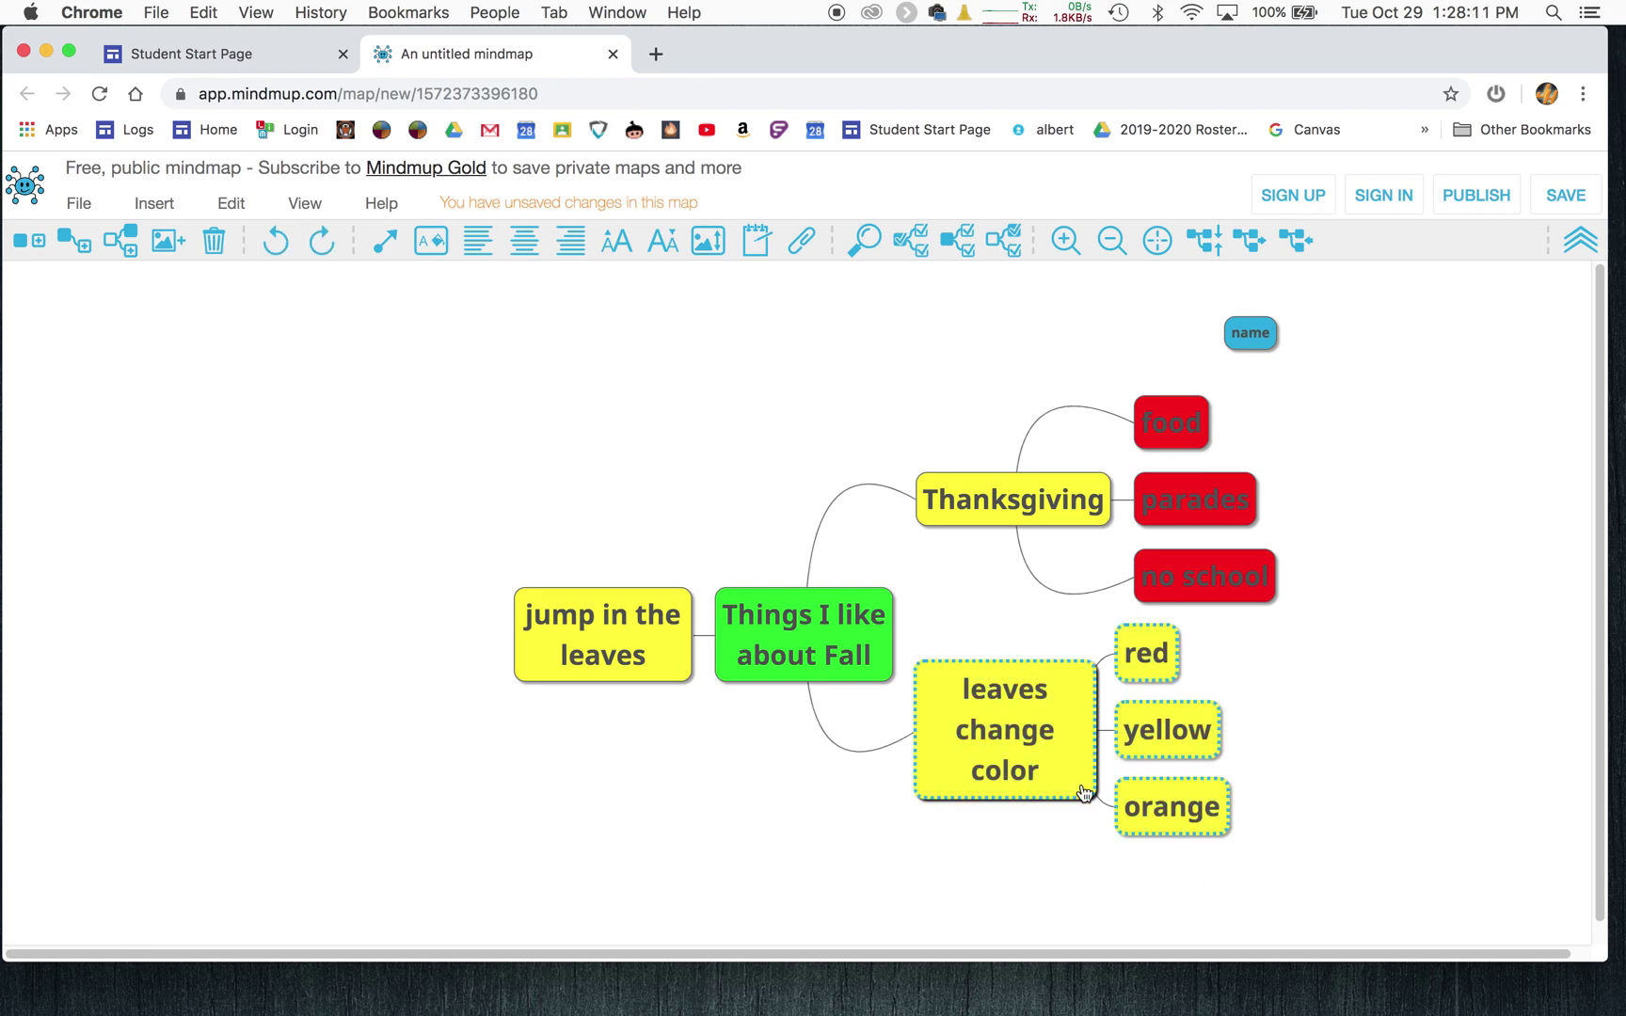